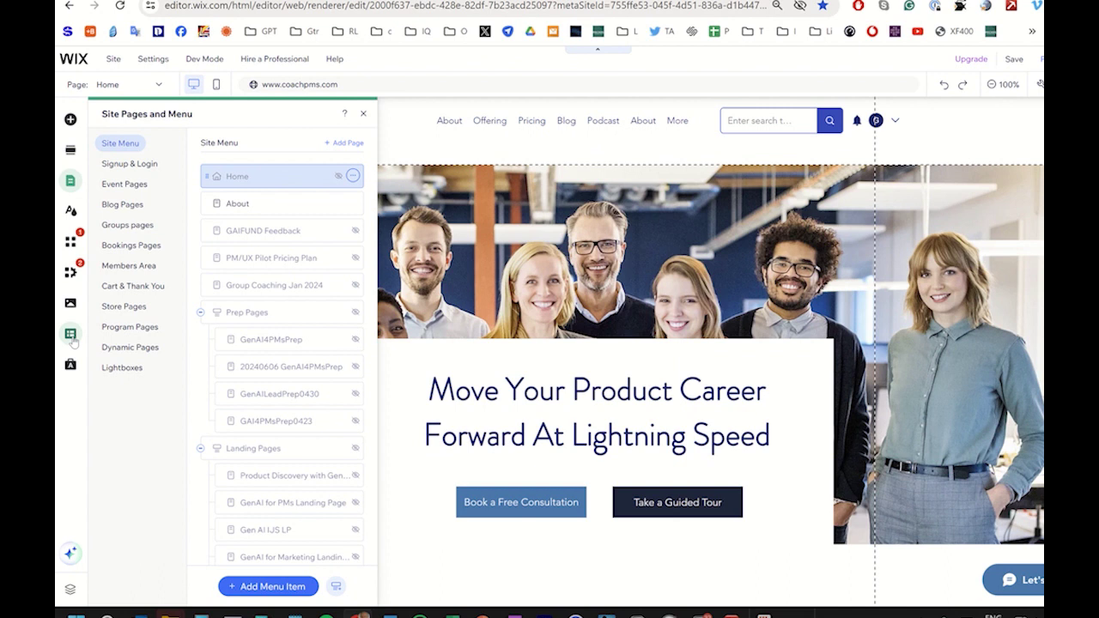
Start a new CMS collection from scratch and enter the name MyContacts.
left_click(70, 335)
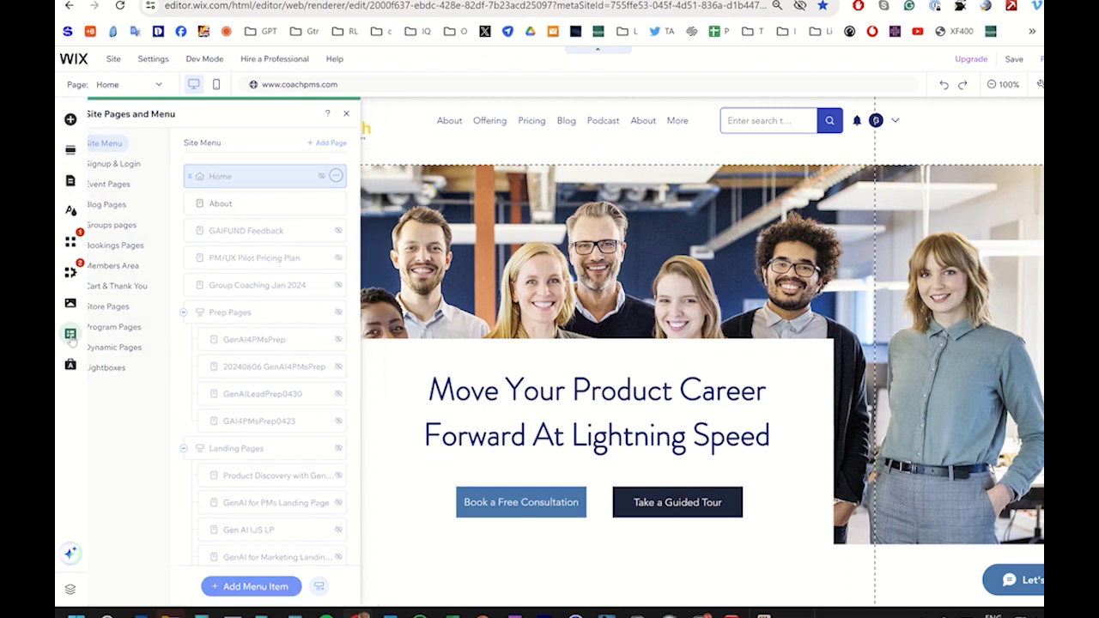
left_click(131, 163)
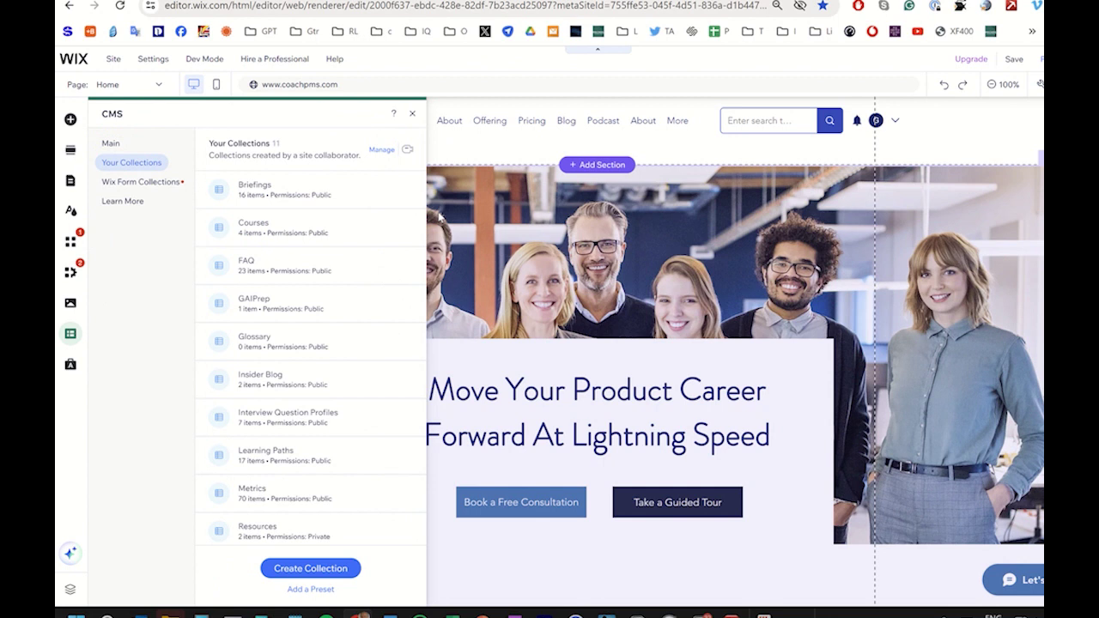
left_click(309, 570)
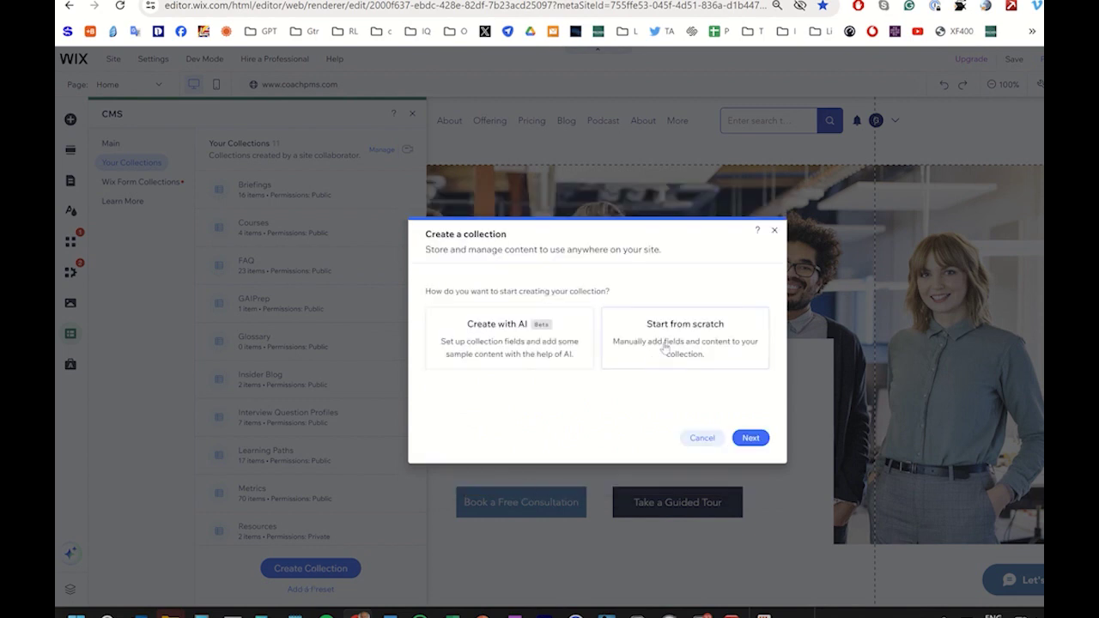
left_click(666, 347)
left_click(750, 438)
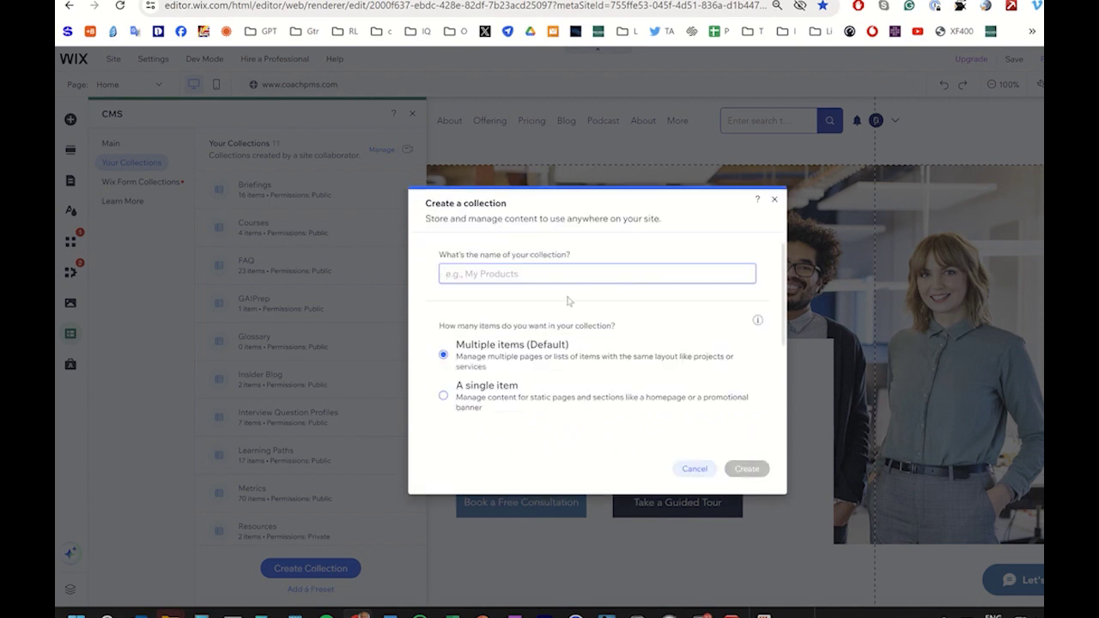
type("MyC")
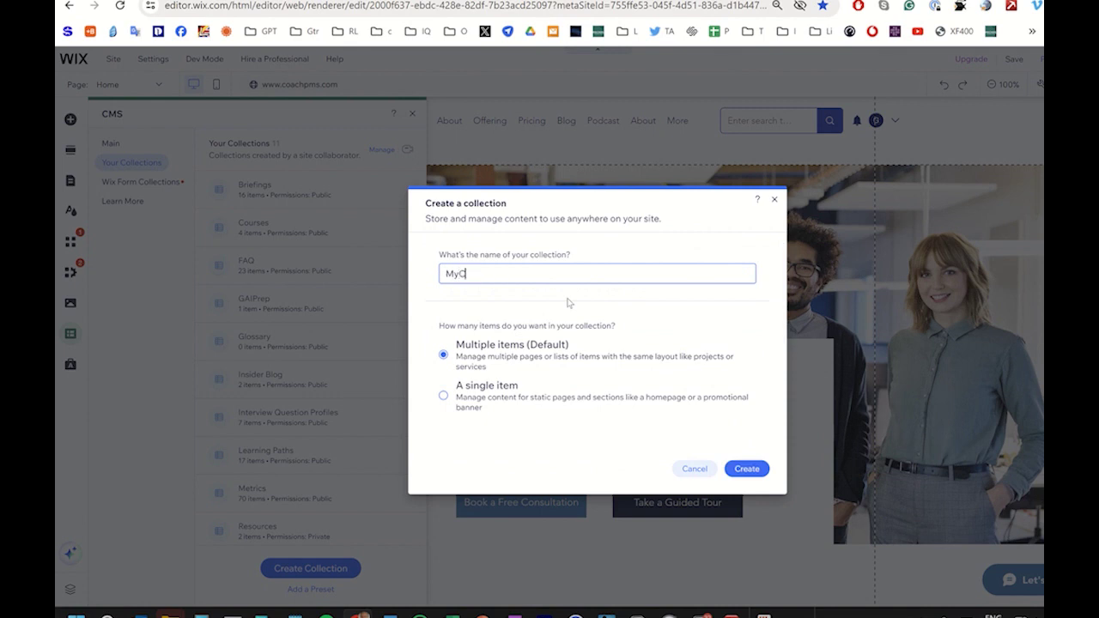
type("ontacts")
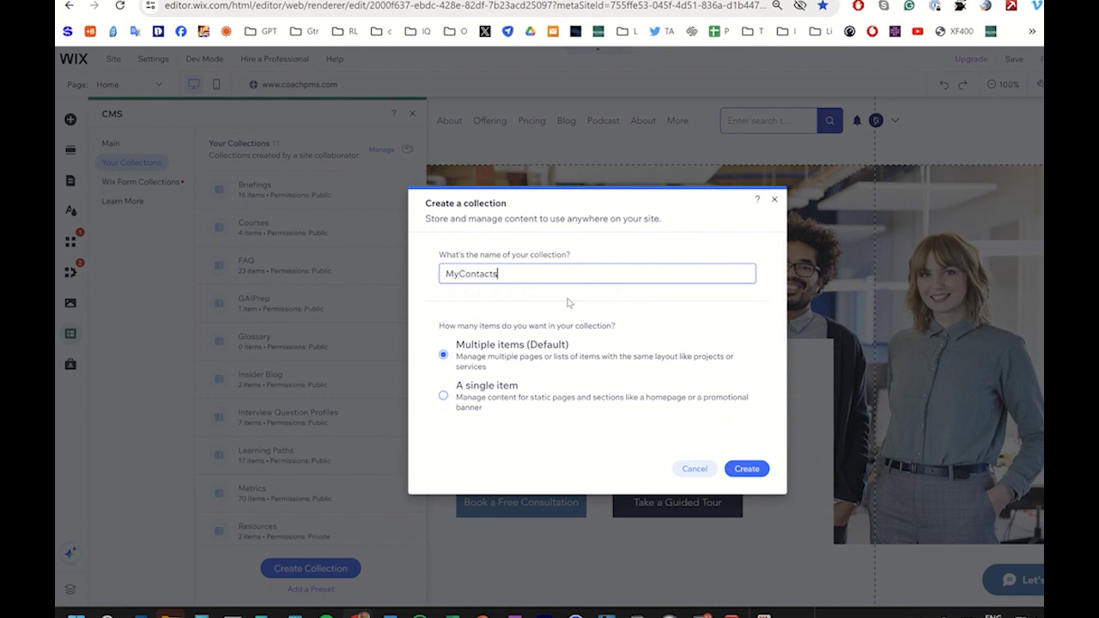
Create the MyContacts collection and rename its Title field to Name.
left_click(746, 470)
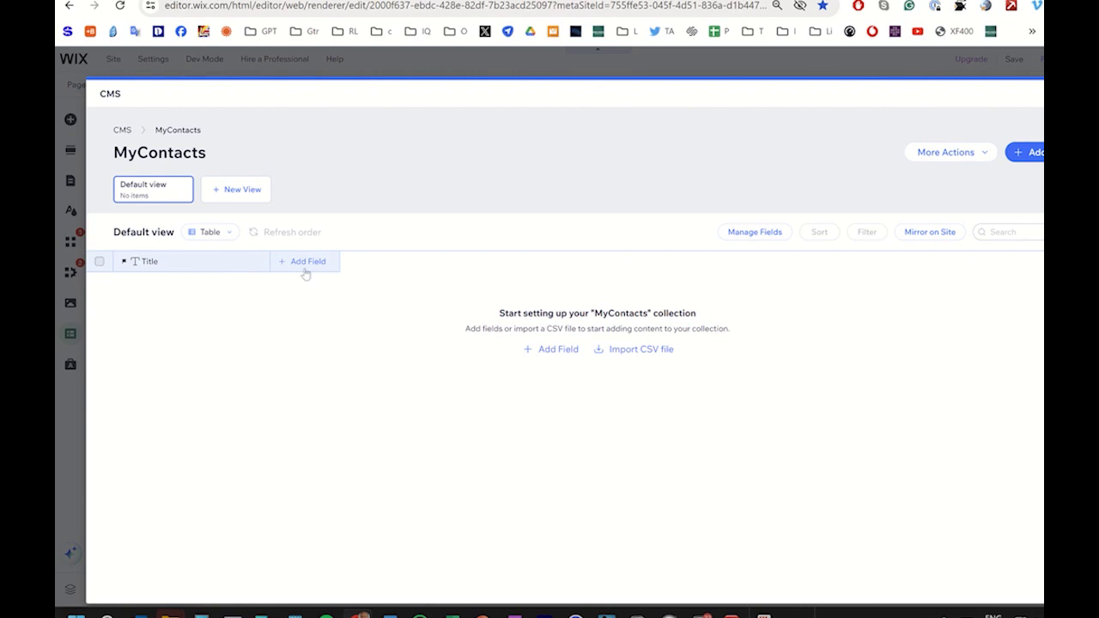
left_click(151, 264)
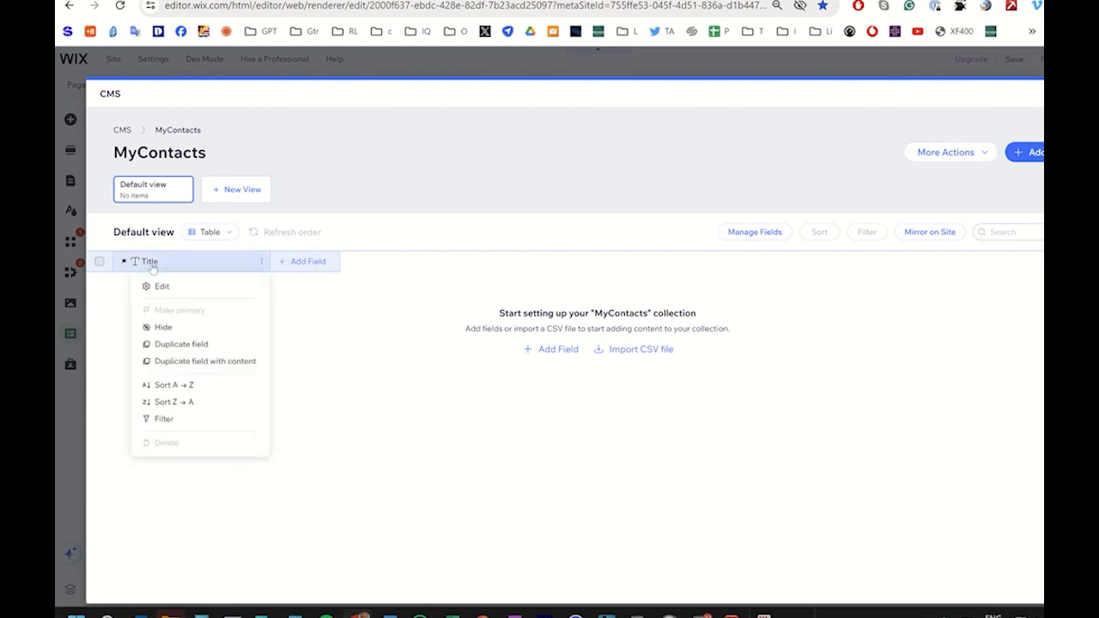
left_click(171, 290)
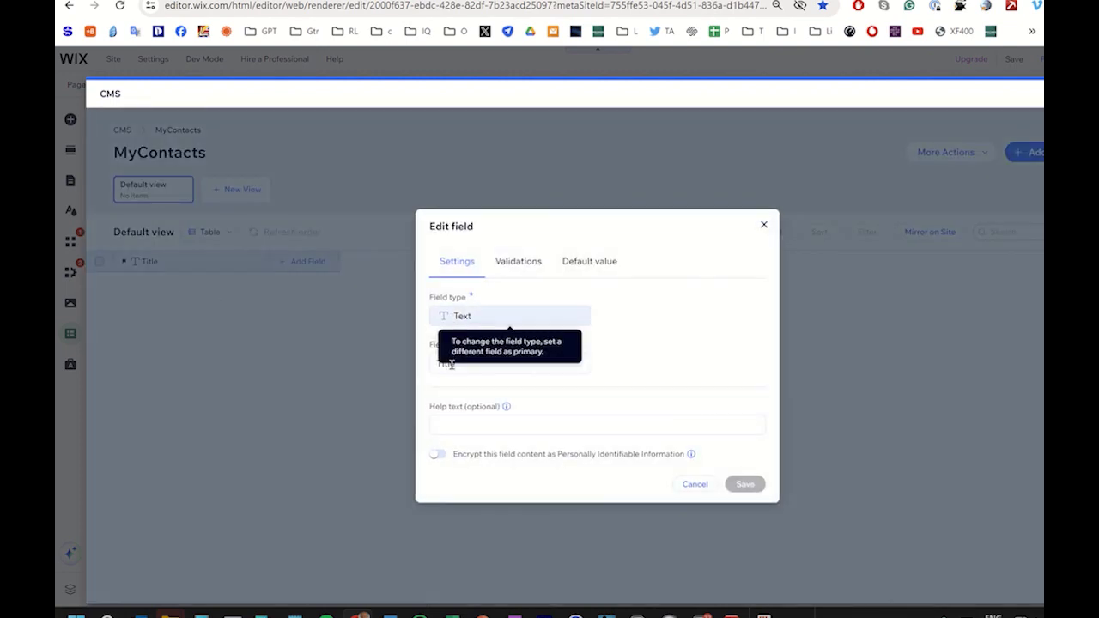
double_click(451, 365)
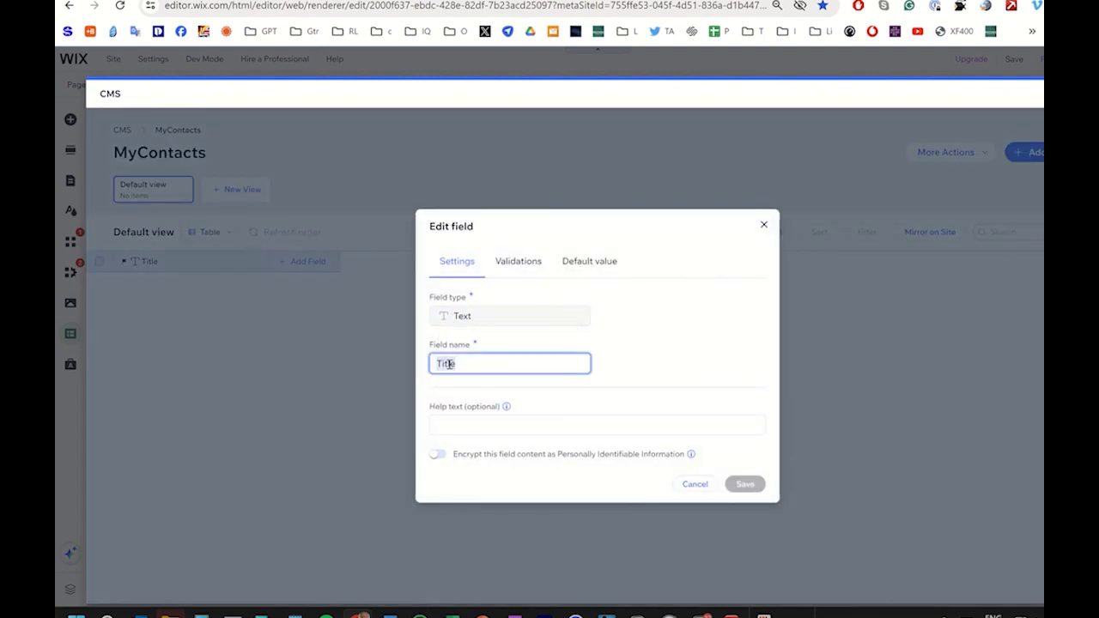
type("Name")
left_click(675, 472)
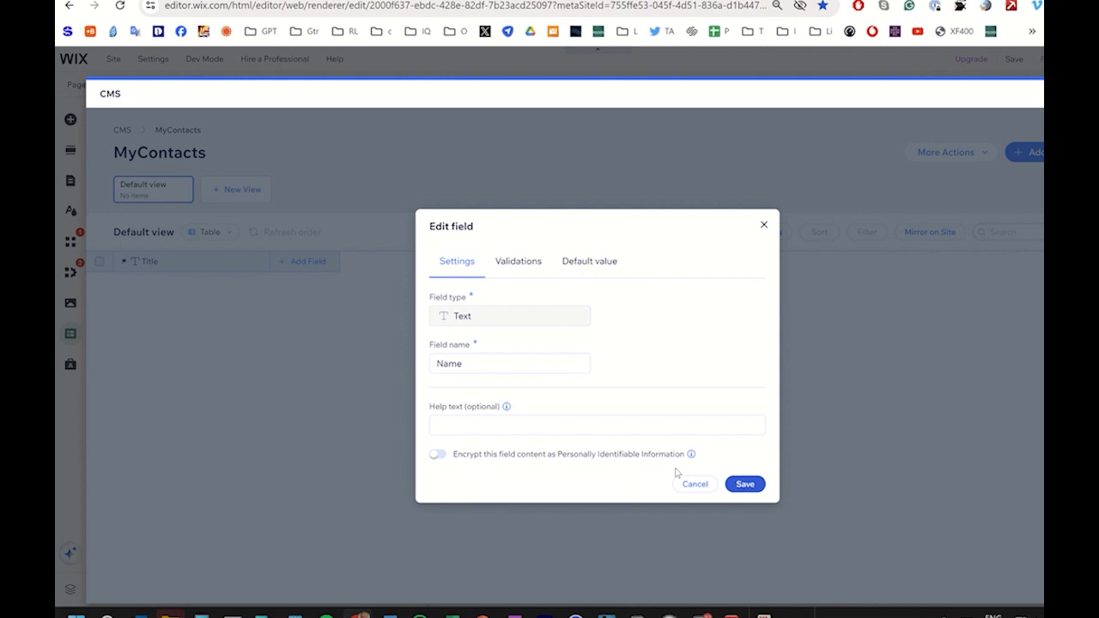
key("Return")
Add a Text field named PhoneNbr to the collection.
left_click(310, 264)
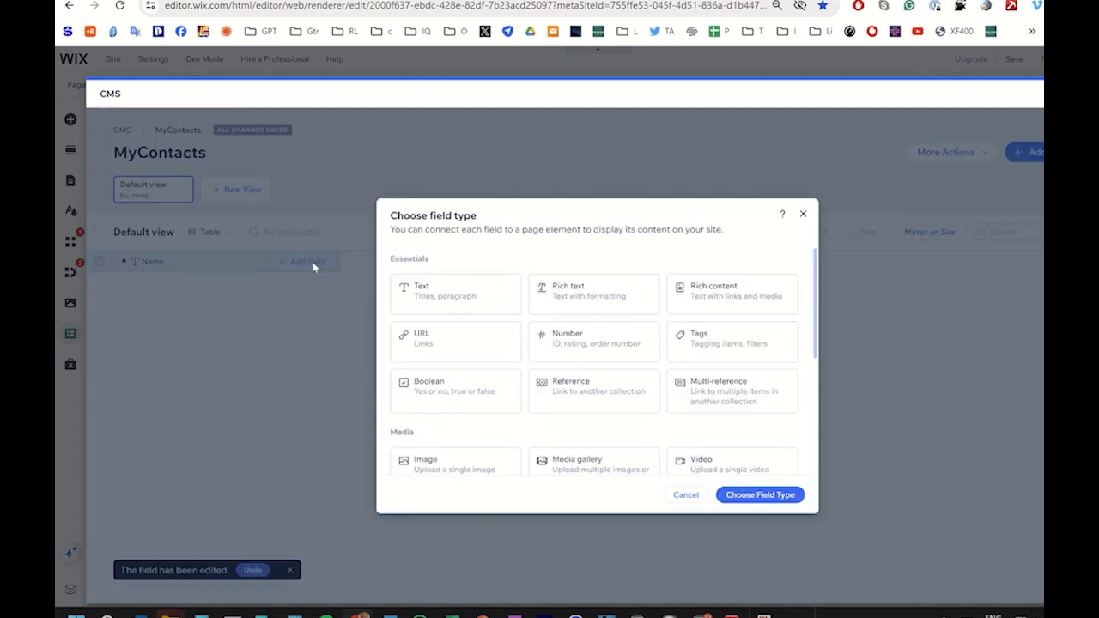
left_click(455, 302)
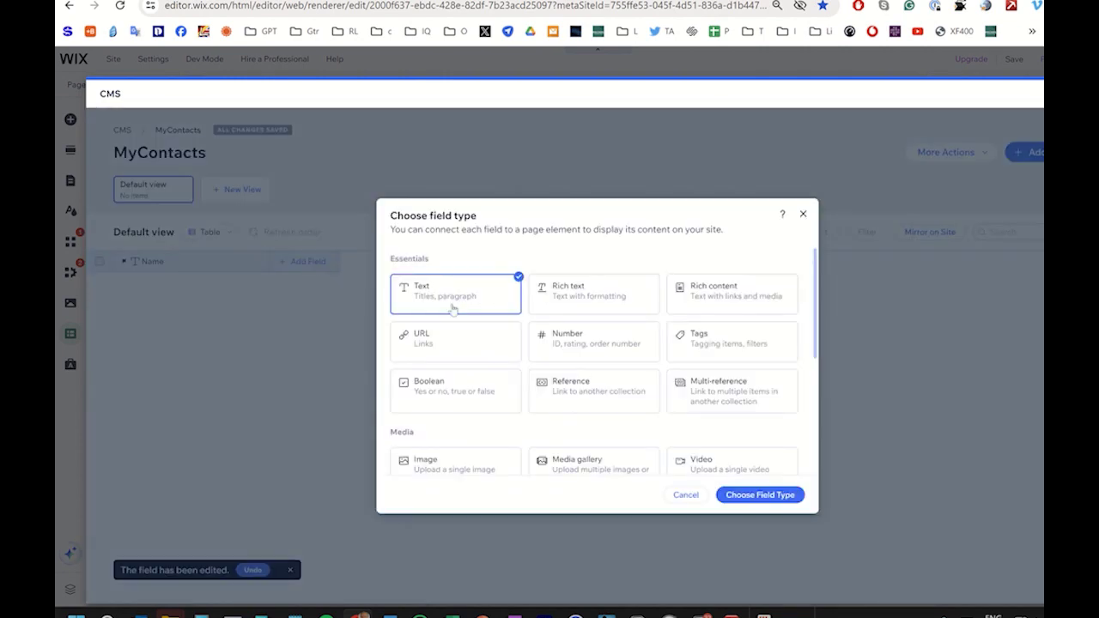
left_click(759, 495)
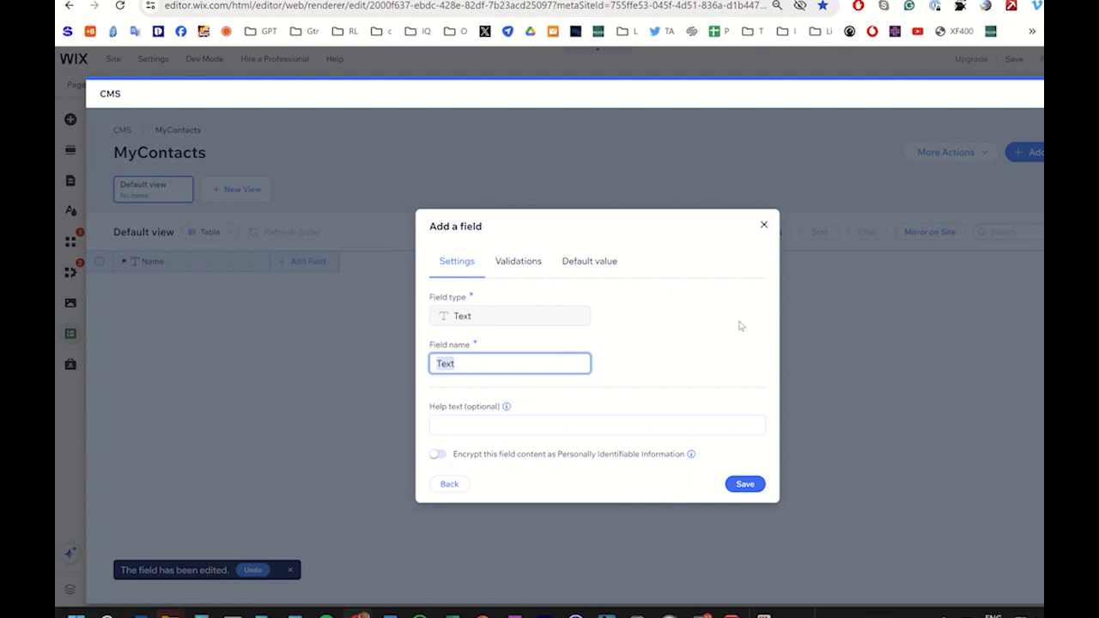
type("PhoneNbr")
left_click(744, 483)
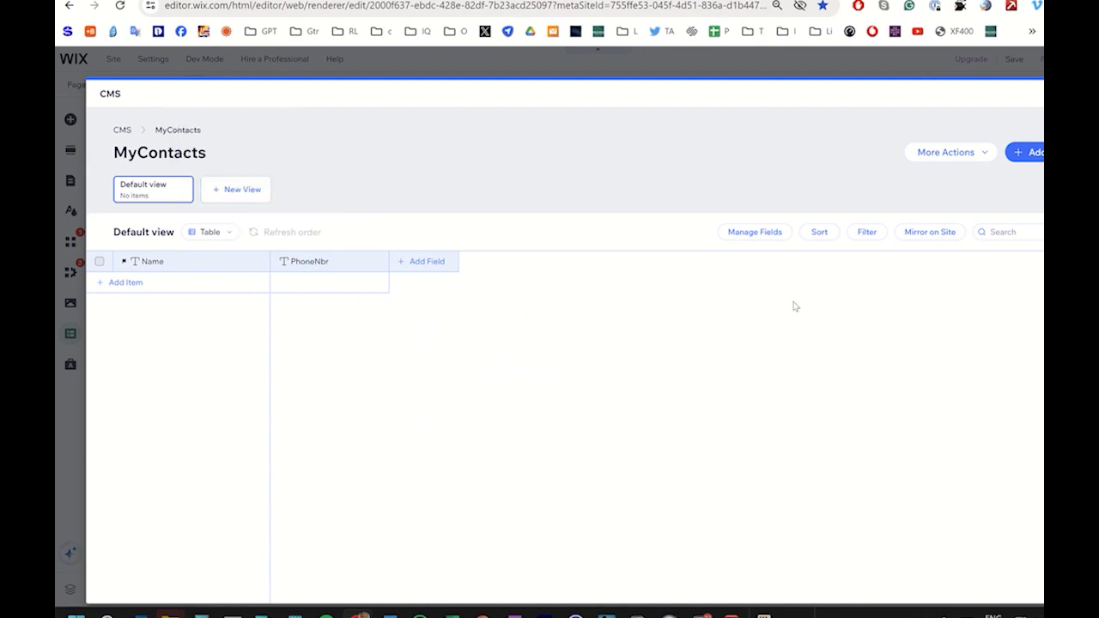
Add MyContacts dynamic List and Item pages to the site from the collection's More Actions.
left_click(981, 154)
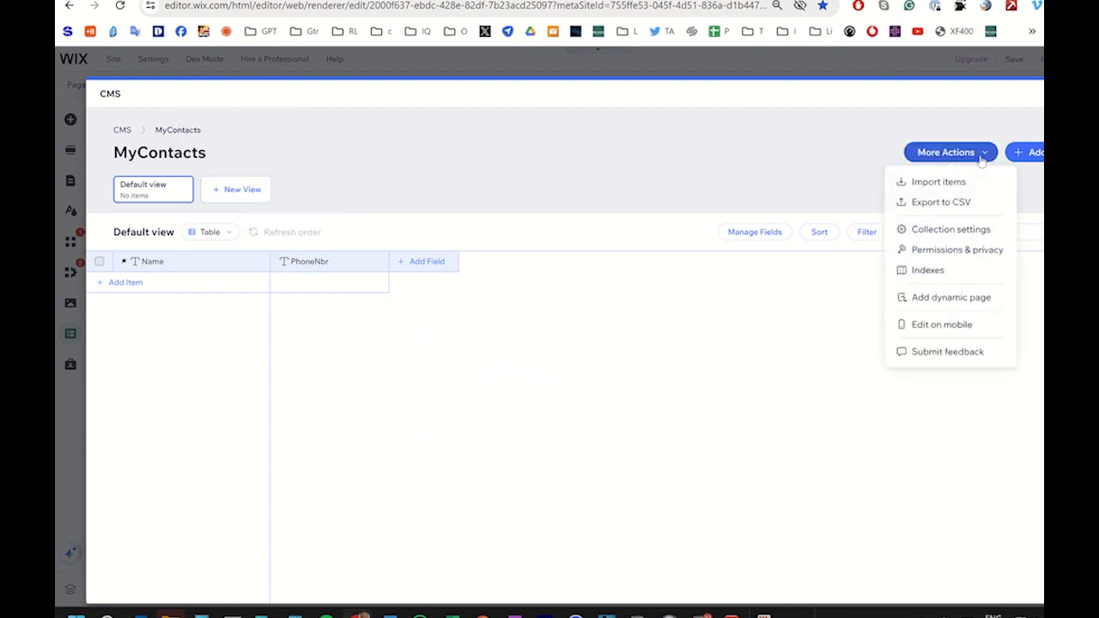
left_click(951, 298)
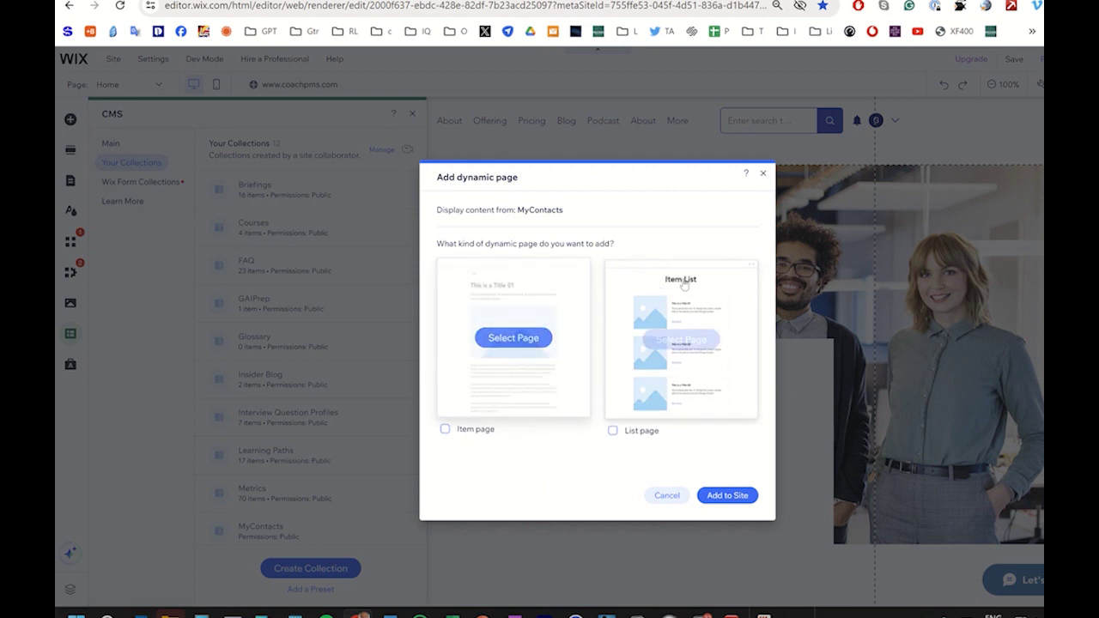
mouse_move(695, 380)
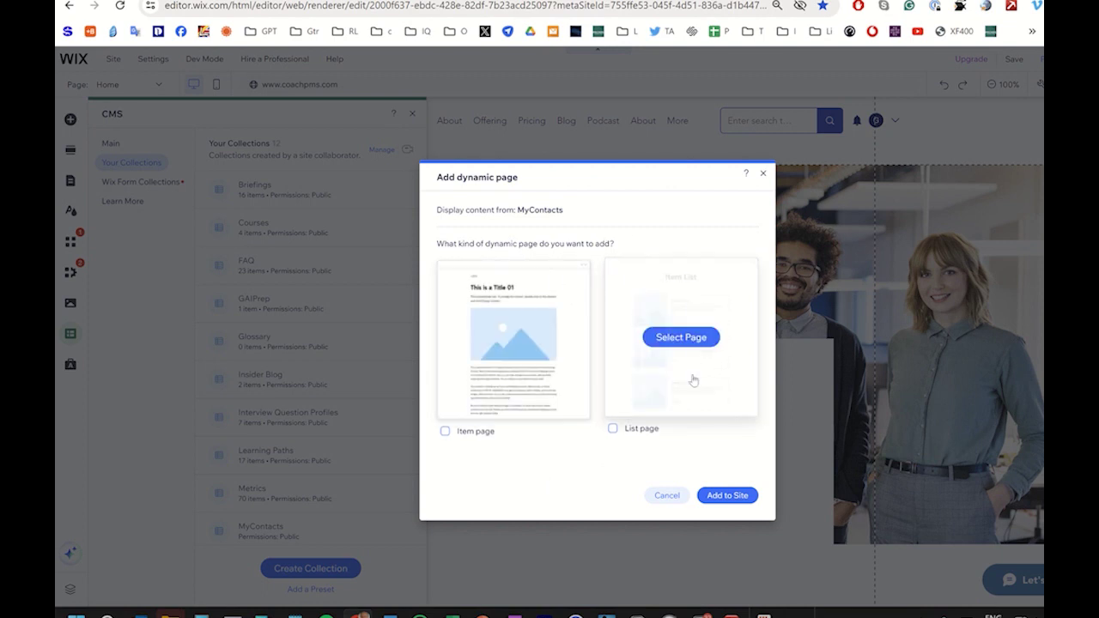
left_click(612, 430)
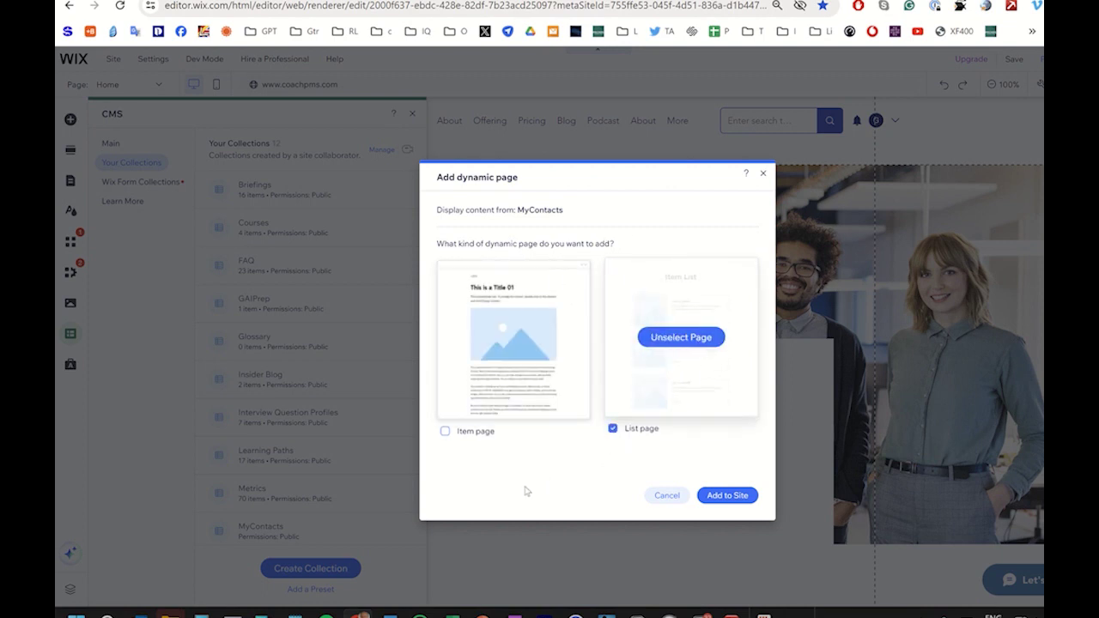
left_click(445, 430)
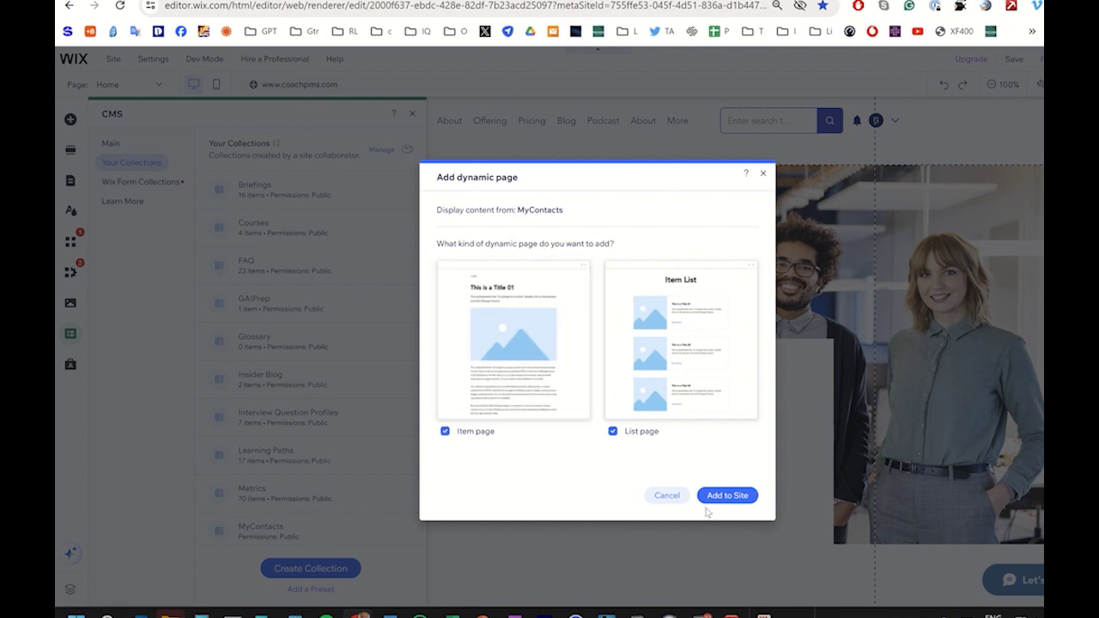
left_click(729, 495)
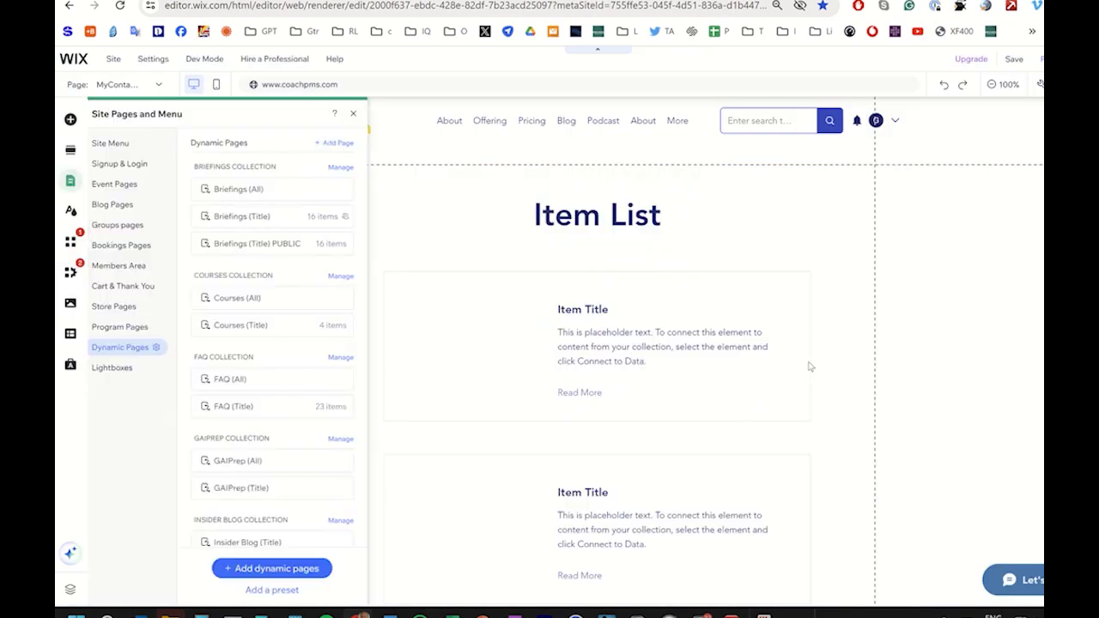
Change the list page heading to 'My contacts' and select the first repeater item's paragraph.
left_click(809, 366)
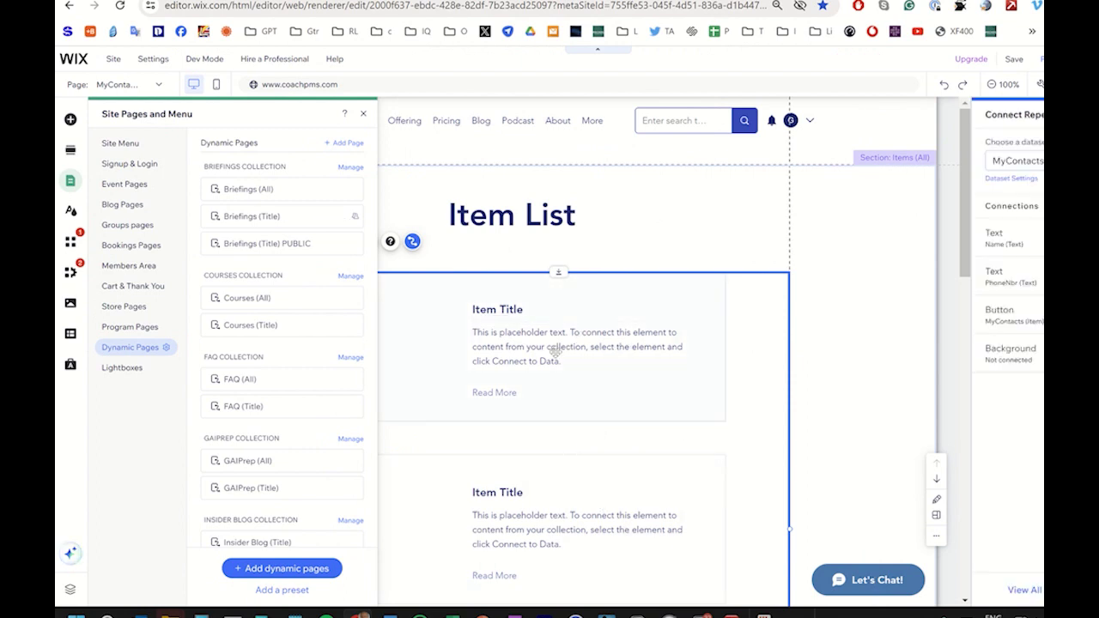
scroll(603, 400, "down", 3)
scroll(603, 400, "up", 3)
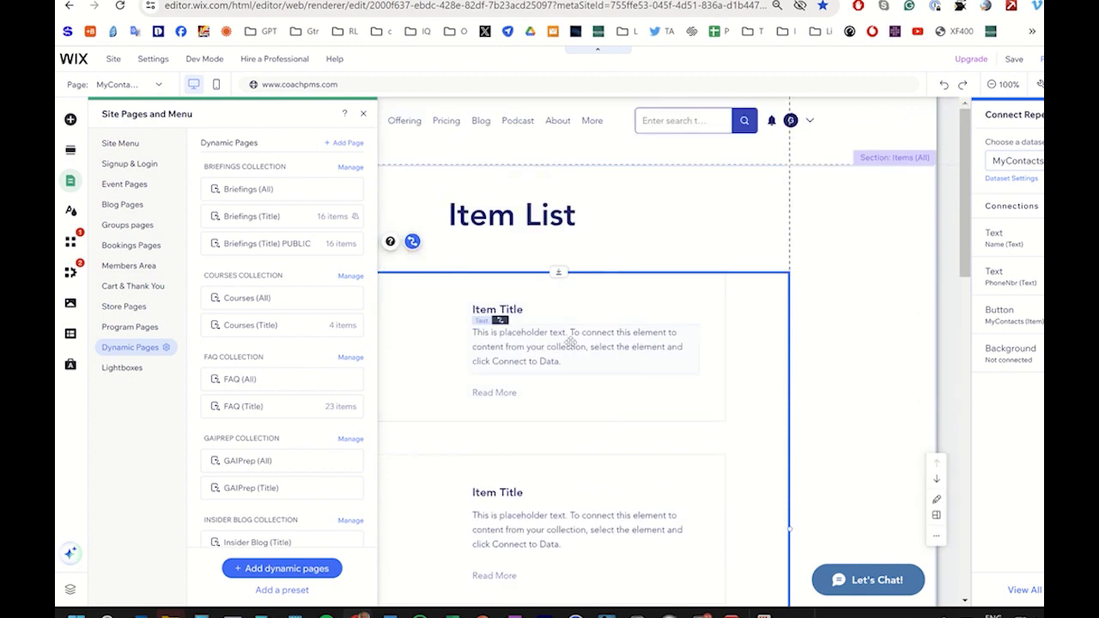
left_click(536, 220)
double_click(536, 218)
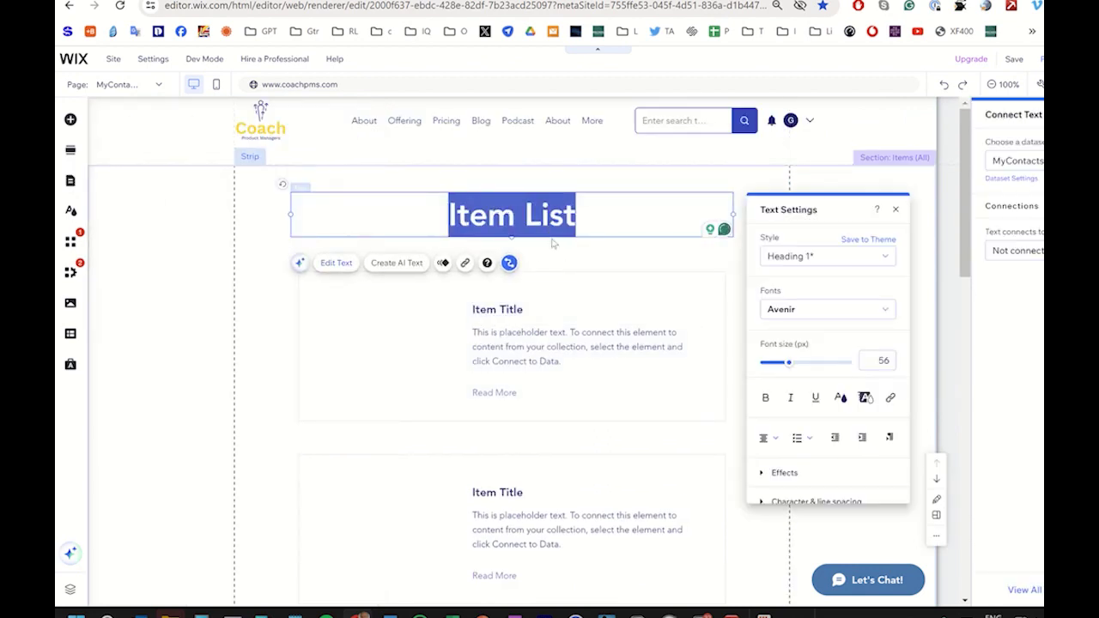
type("My contac")
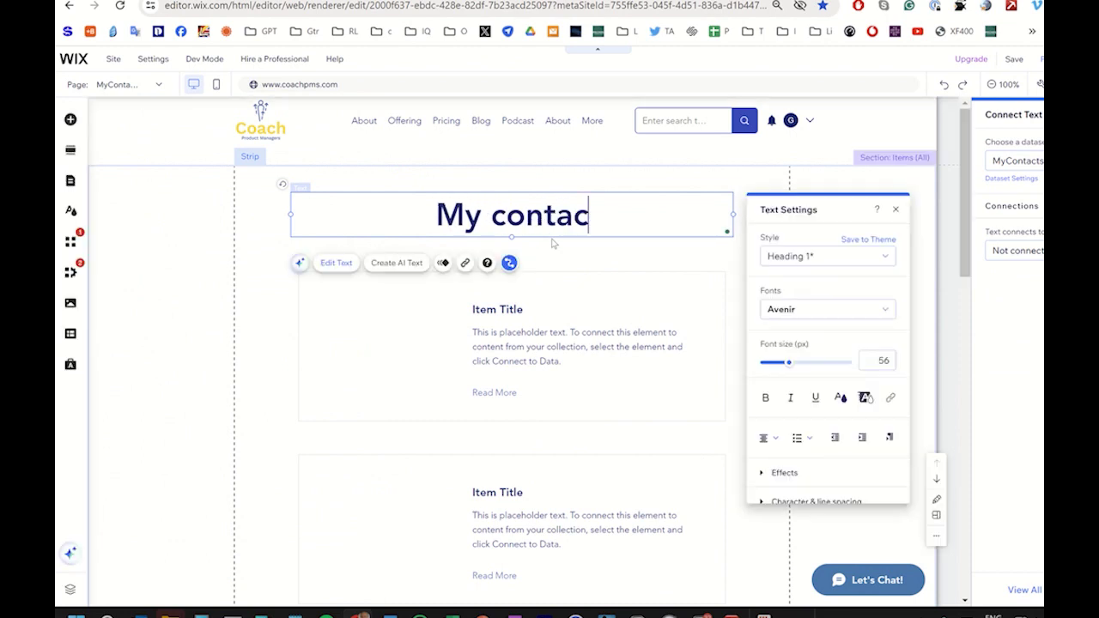
type("ts")
left_click(521, 354)
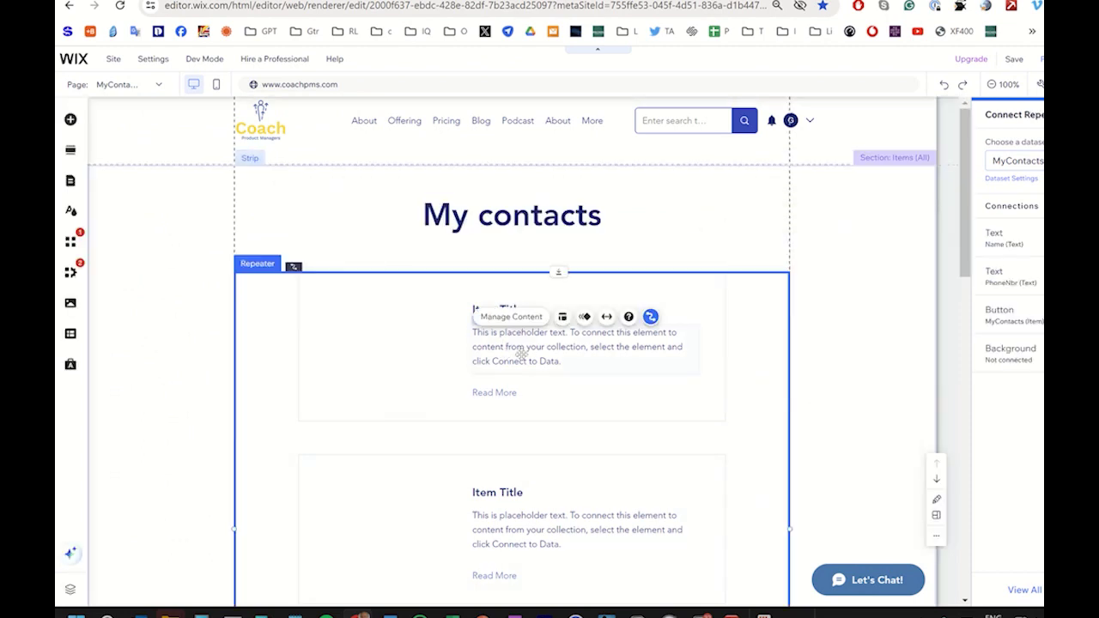
left_click(537, 355)
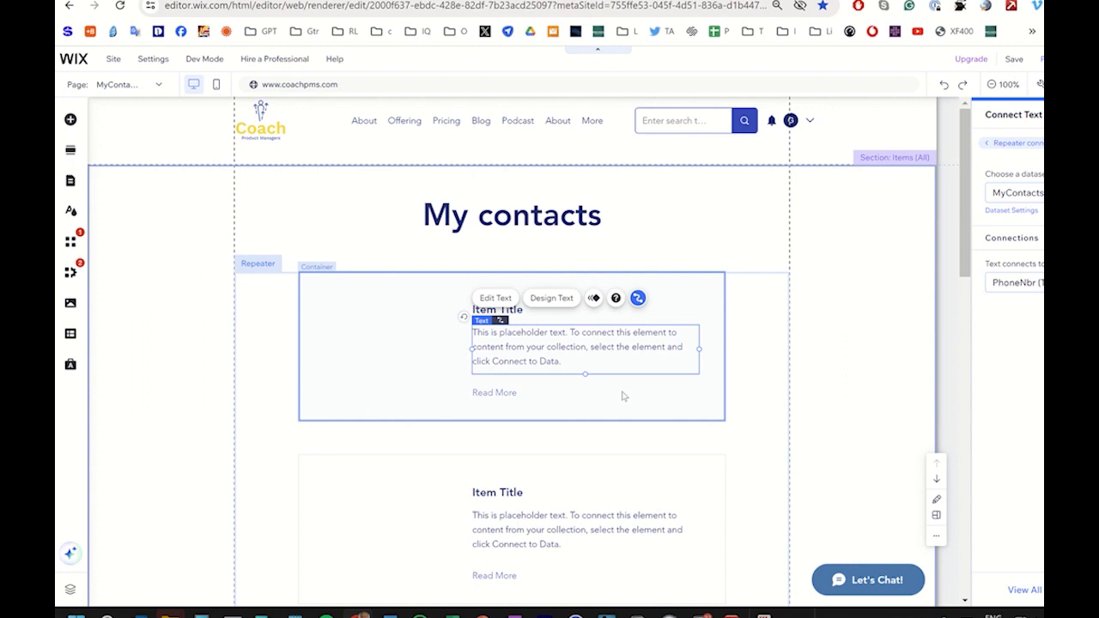
Open the MyContacts collection and add a first contact with a name and phone number.
left_click(116, 334)
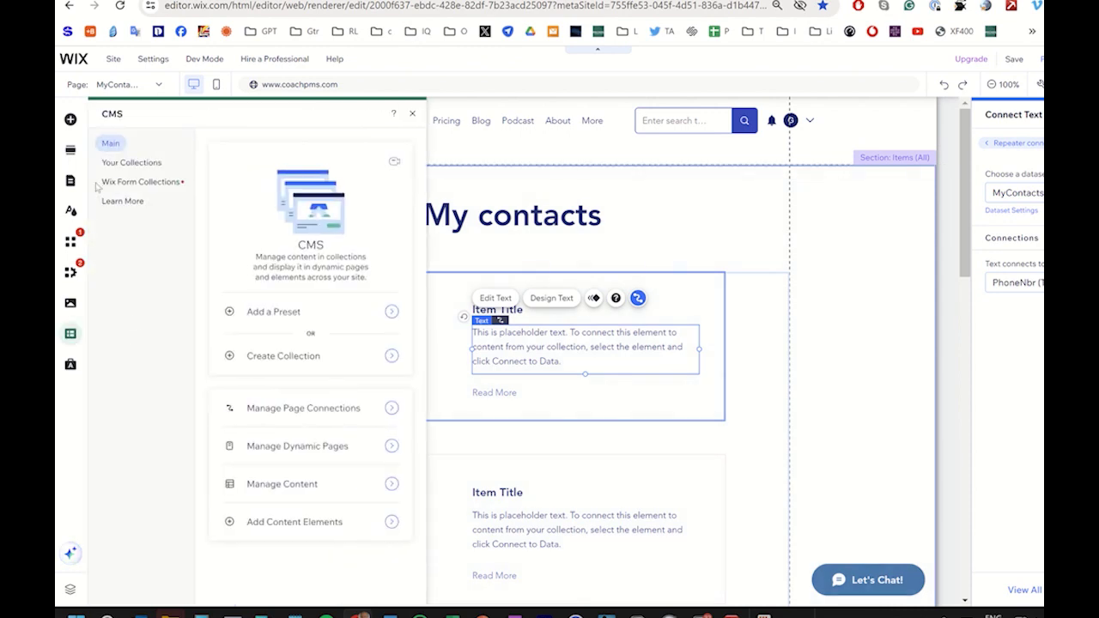
left_click(127, 165)
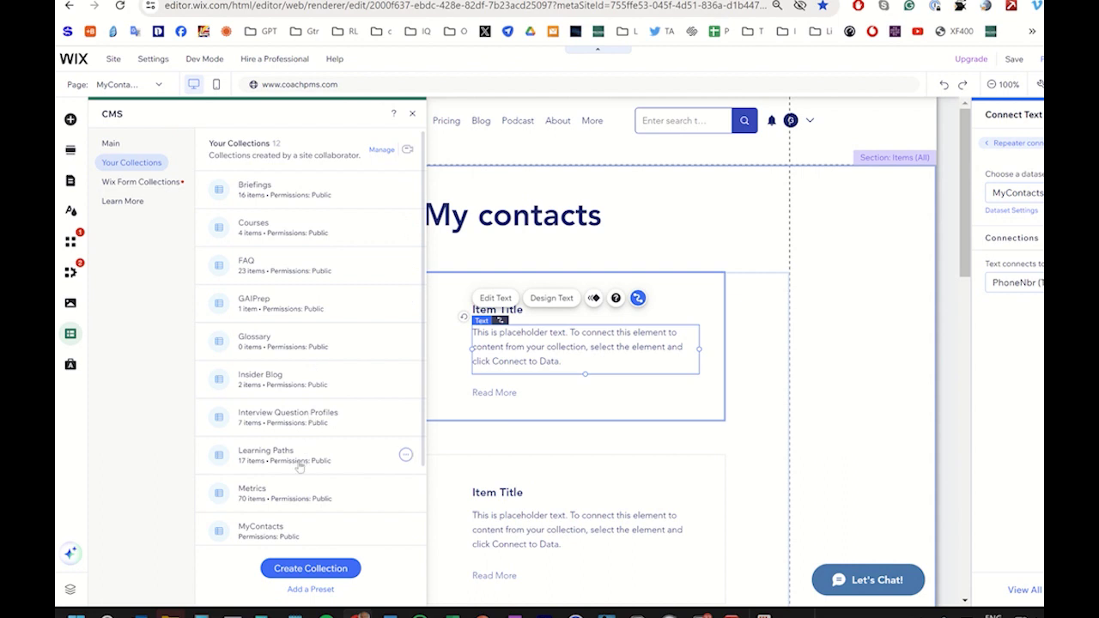
left_click(265, 531)
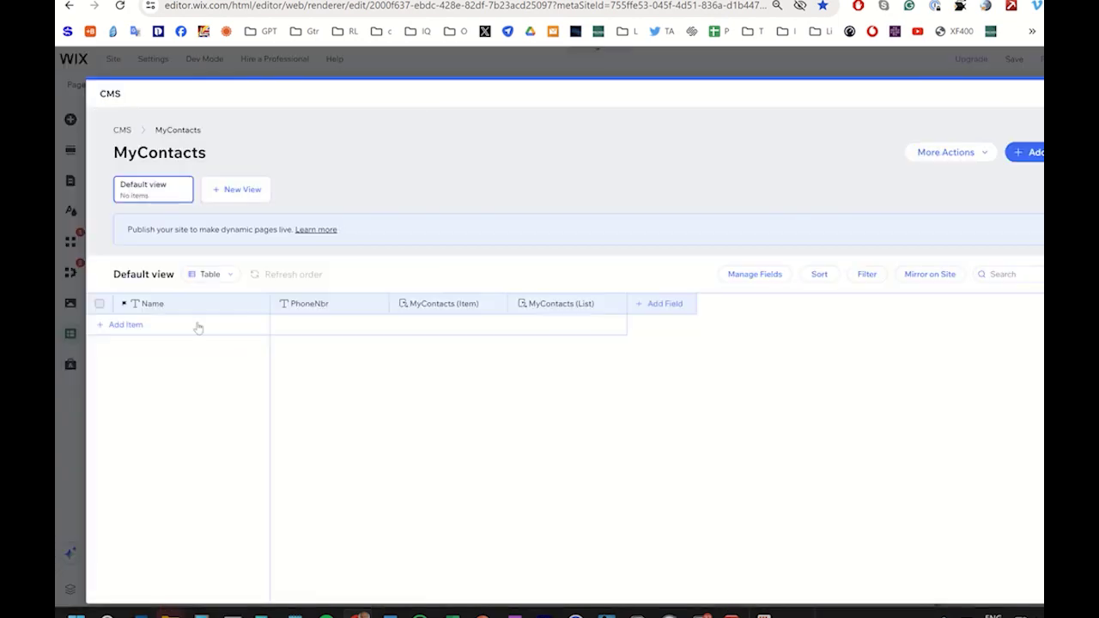
left_click(196, 324)
left_click(194, 325)
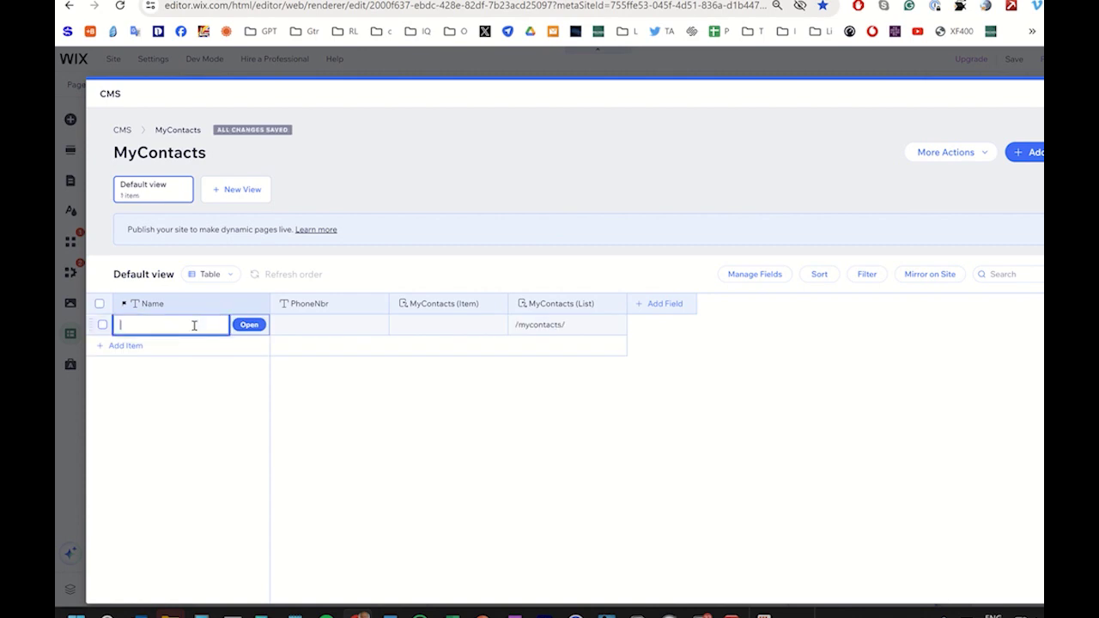
type("Greg")
left_click(305, 324)
left_click(301, 324)
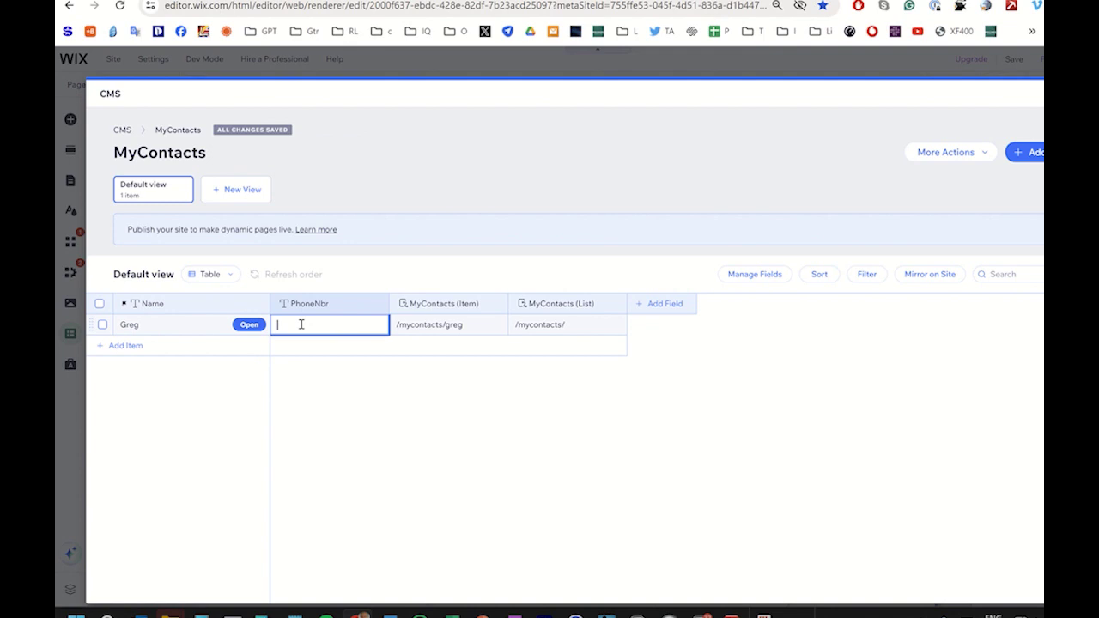
type("555-1234")
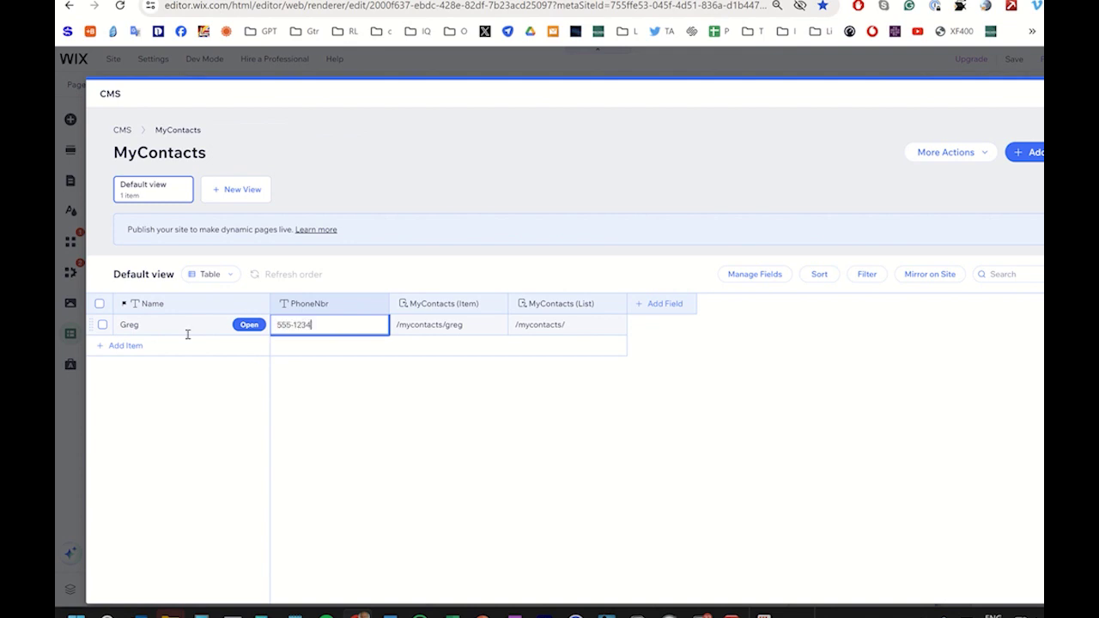
Add a second contact with a name and phone number, then close the collection table.
left_click(157, 347)
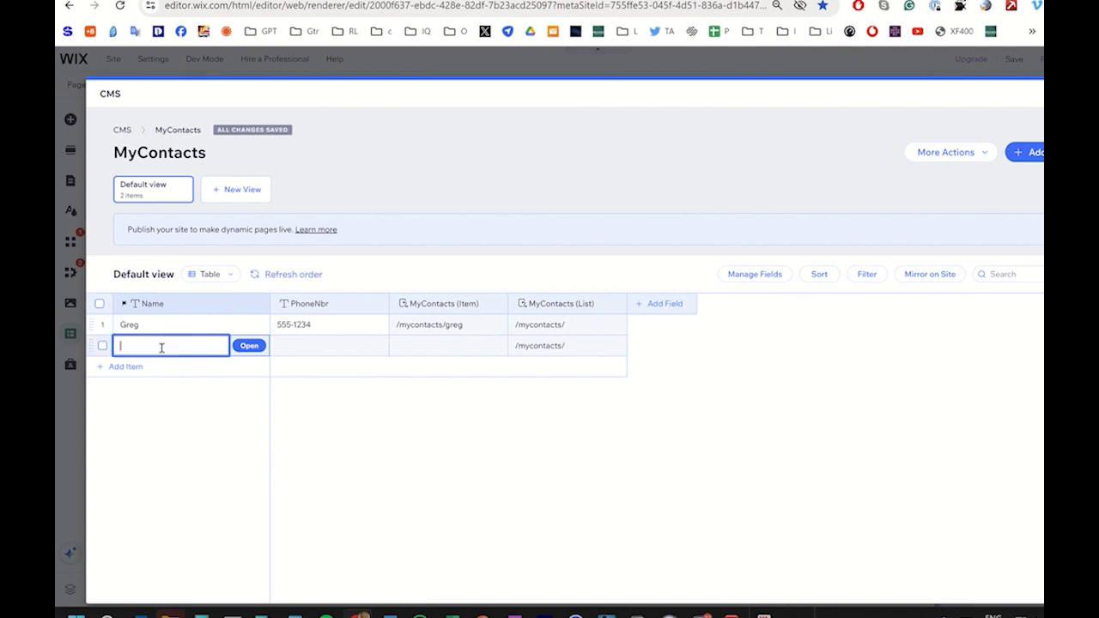
type("Mandy")
key("Tab")
type("55")
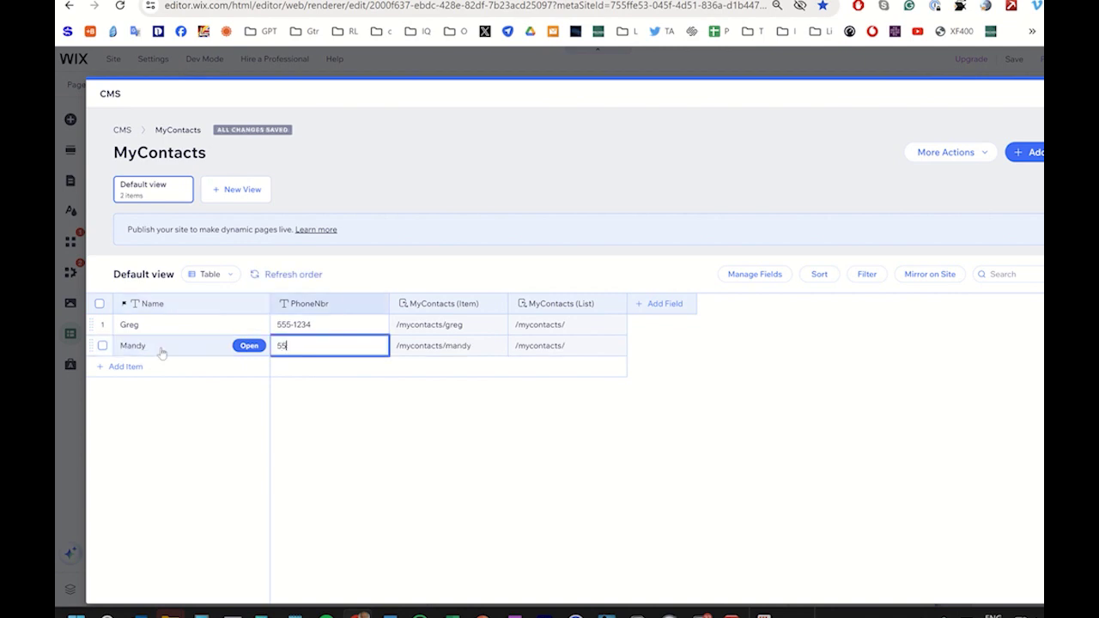
type("5-4321")
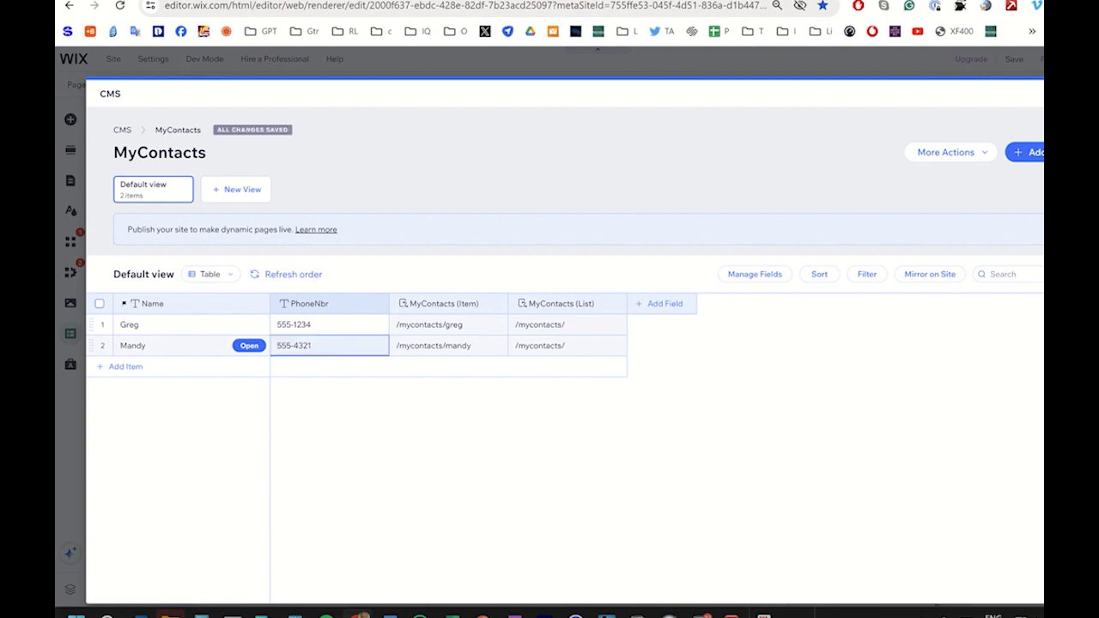
key("Escape")
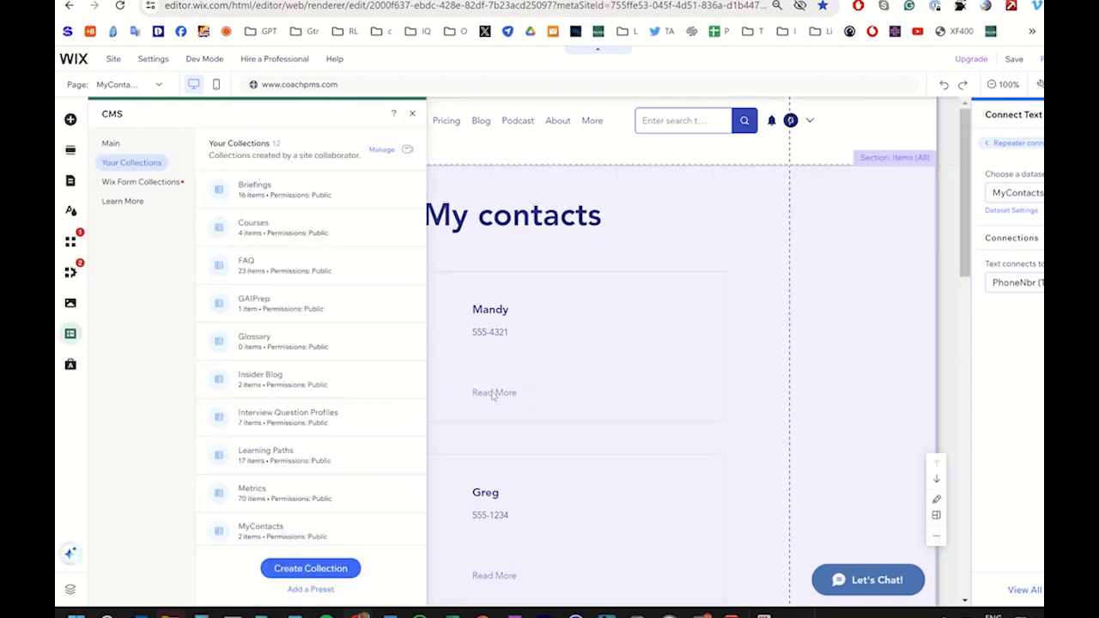
Switch to the MyContacts (Item) page from the Dynamic Pages list.
left_click(495, 395)
left_click(496, 394)
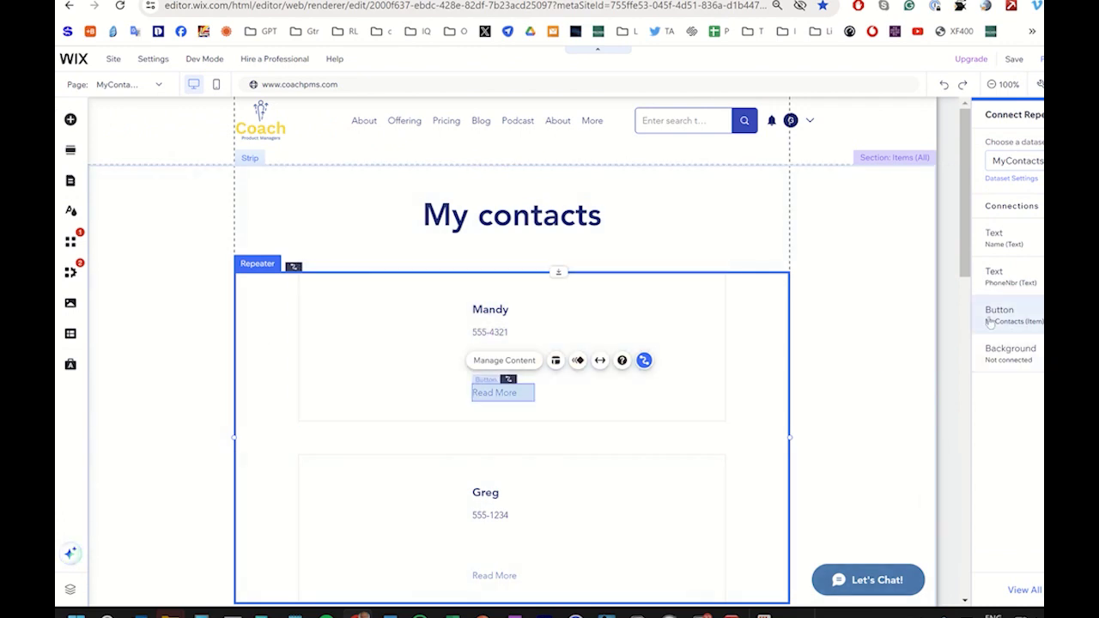
left_click(71, 182)
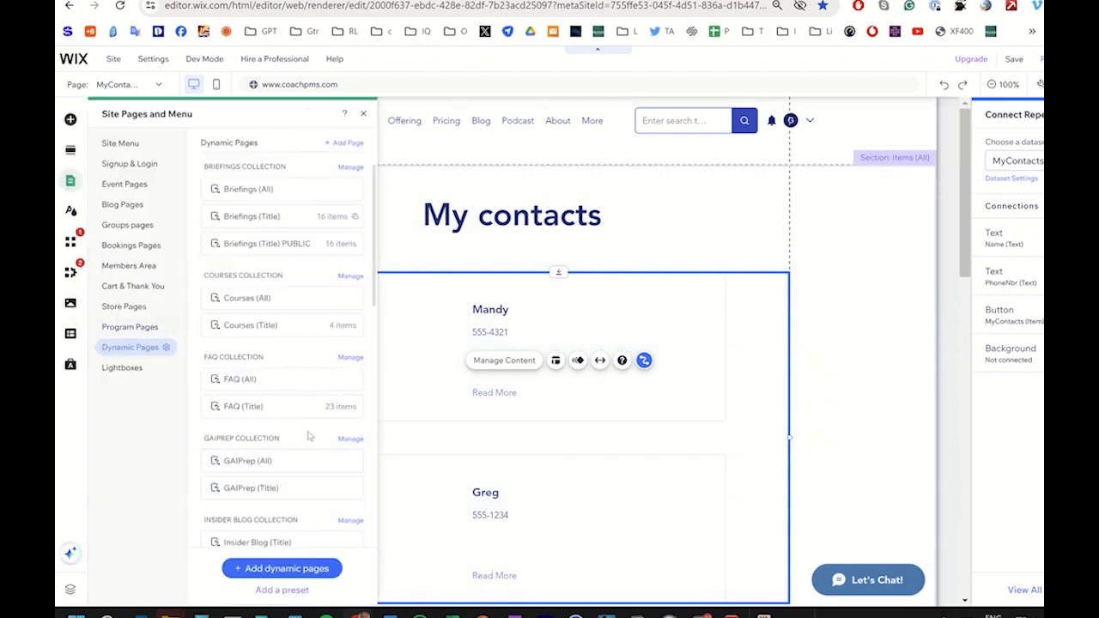
scroll(300, 353, "down", 5)
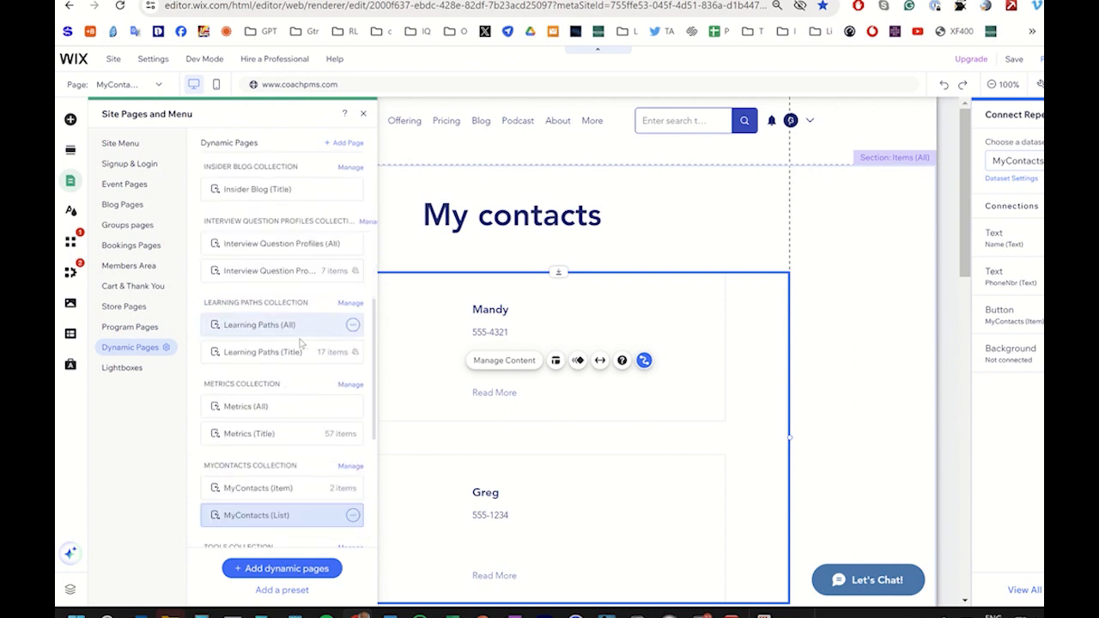
scroll(296, 370, "down", 1)
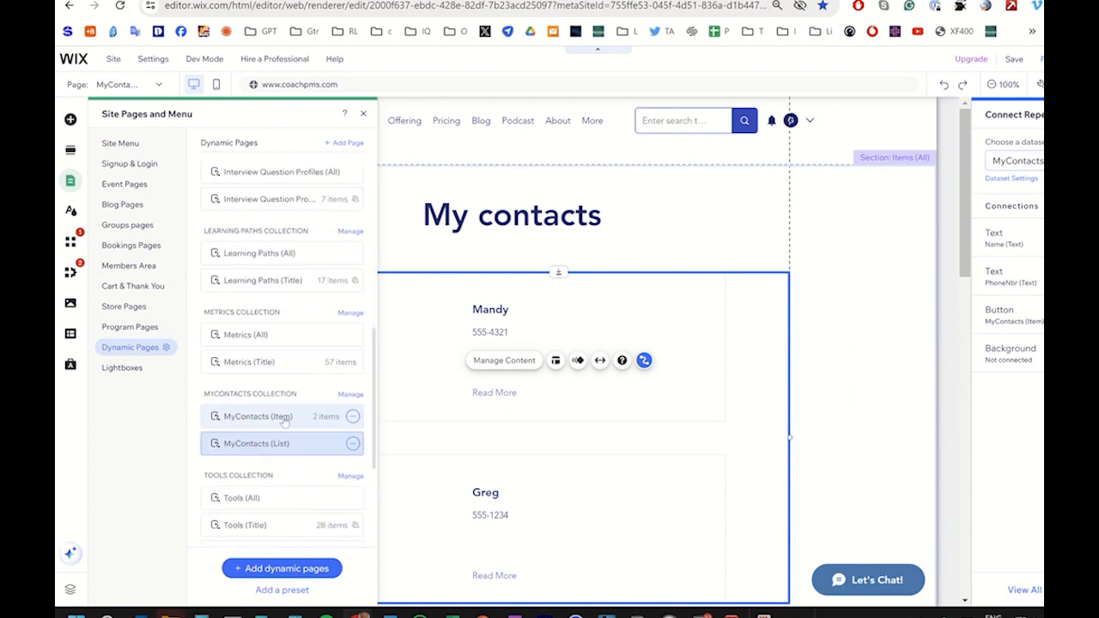
left_click(284, 419)
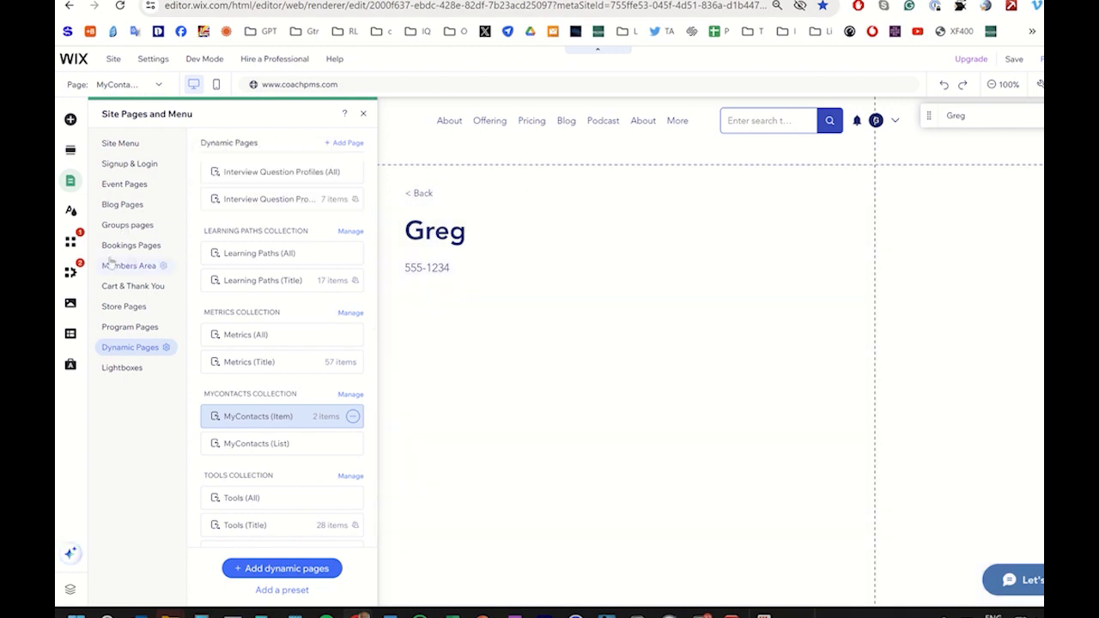
Open the MyContacts collection and add a Text field named State.
left_click(71, 335)
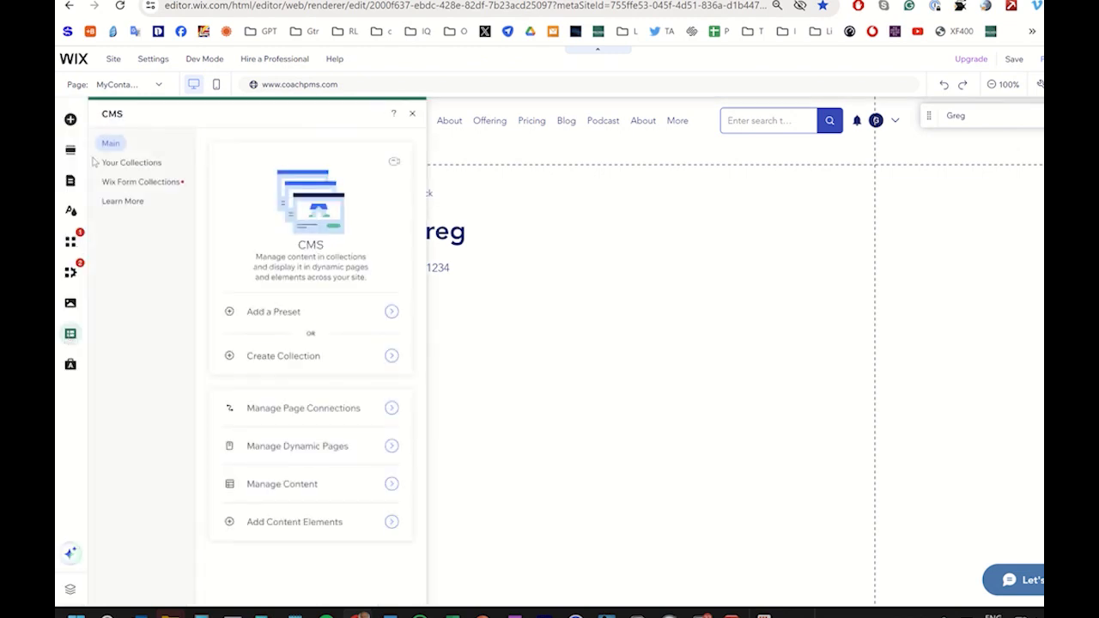
left_click(127, 162)
scroll(361, 343, "down", 1)
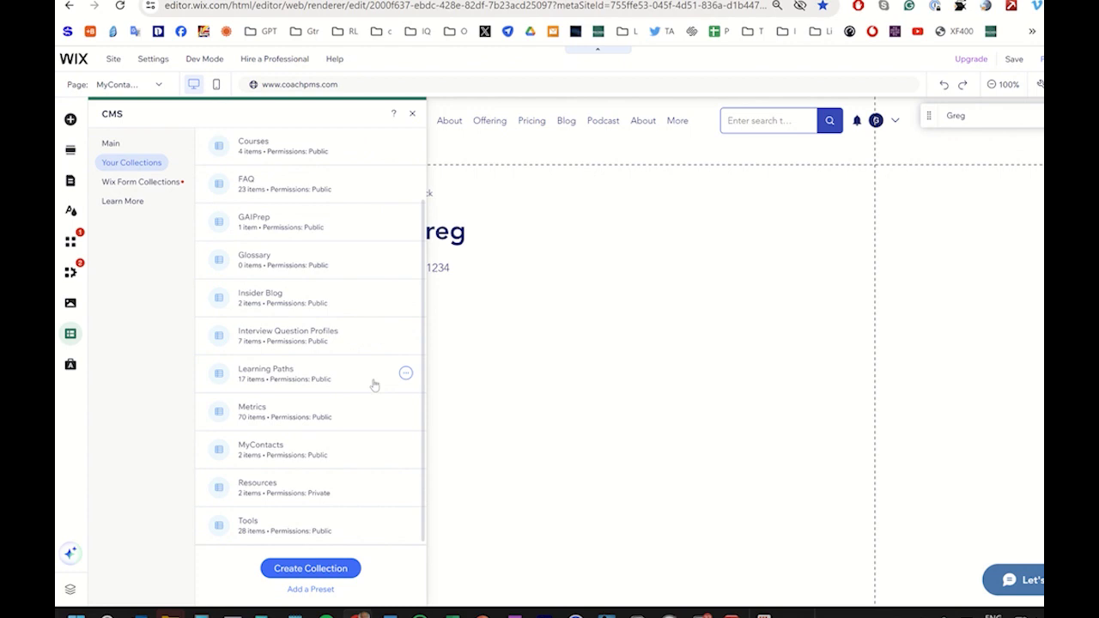
left_click(335, 438)
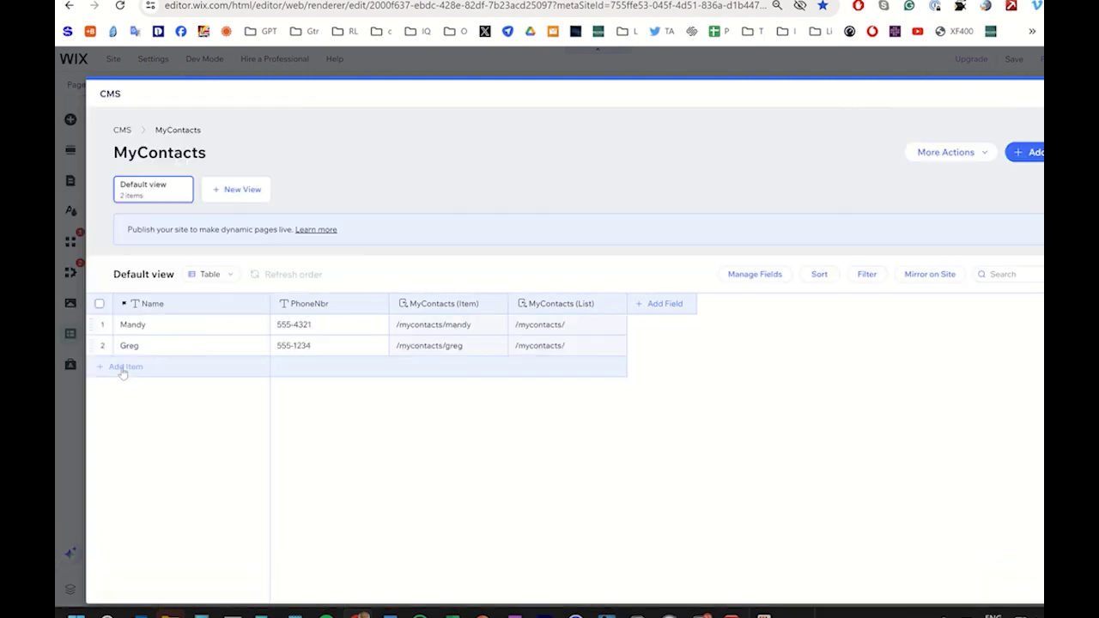
left_click(123, 367)
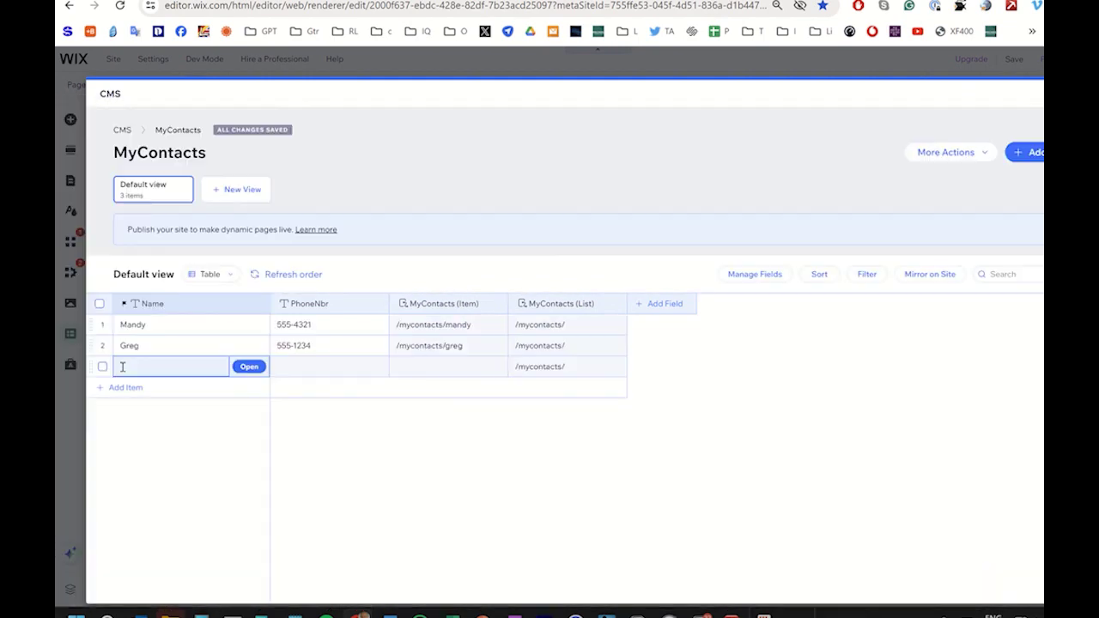
left_click(670, 305)
left_click(458, 298)
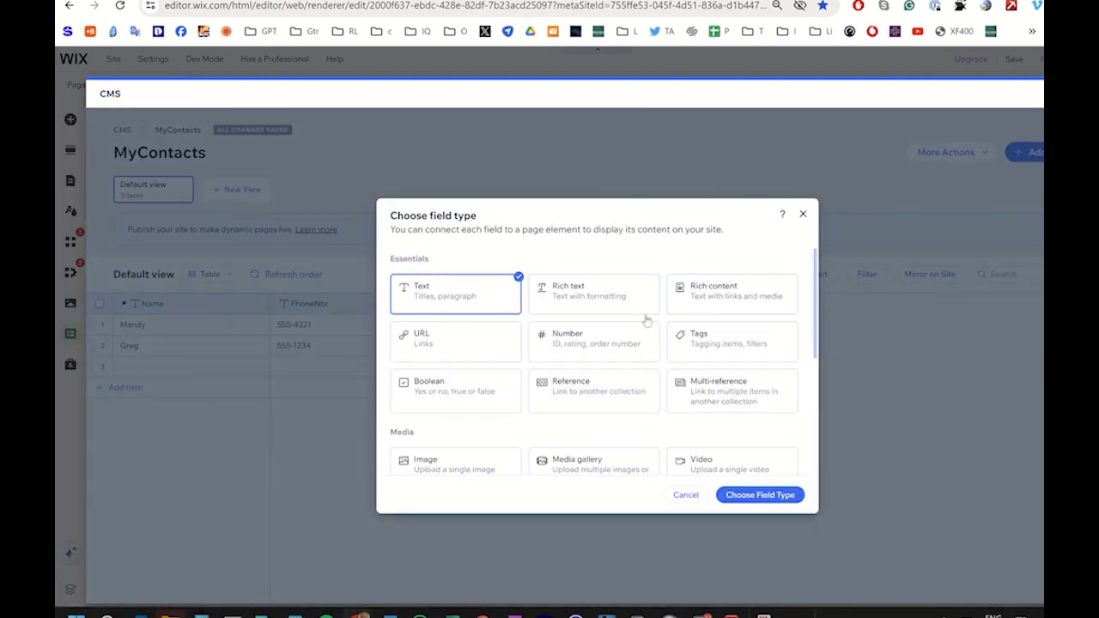
left_click(760, 496)
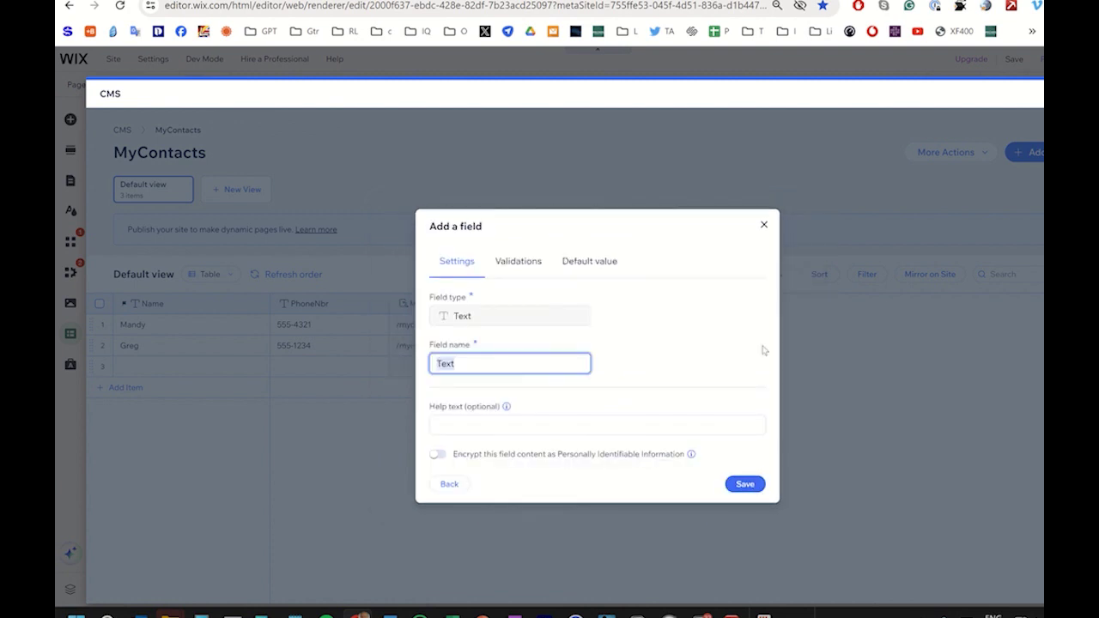
type("ST")
left_click(744, 485)
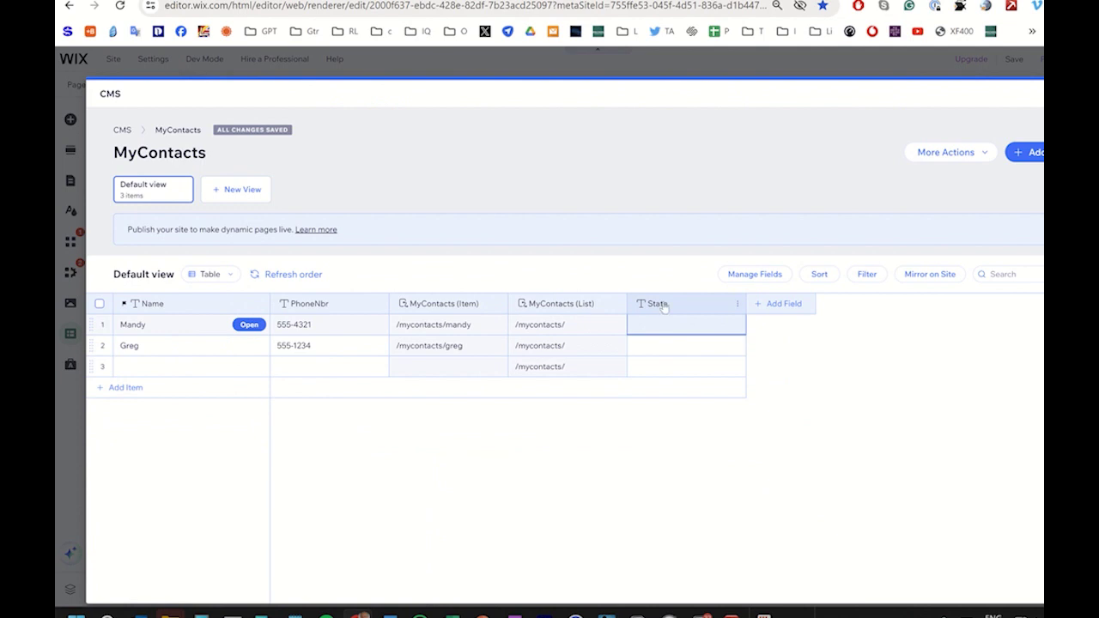
Move State beside PhoneNbr, enter states TX and OK, and delete the empty row.
mouse_move(657, 305)
left_mouse_down()
mouse_move(390, 316)
mouse_move(431, 334)
left_mouse_up()
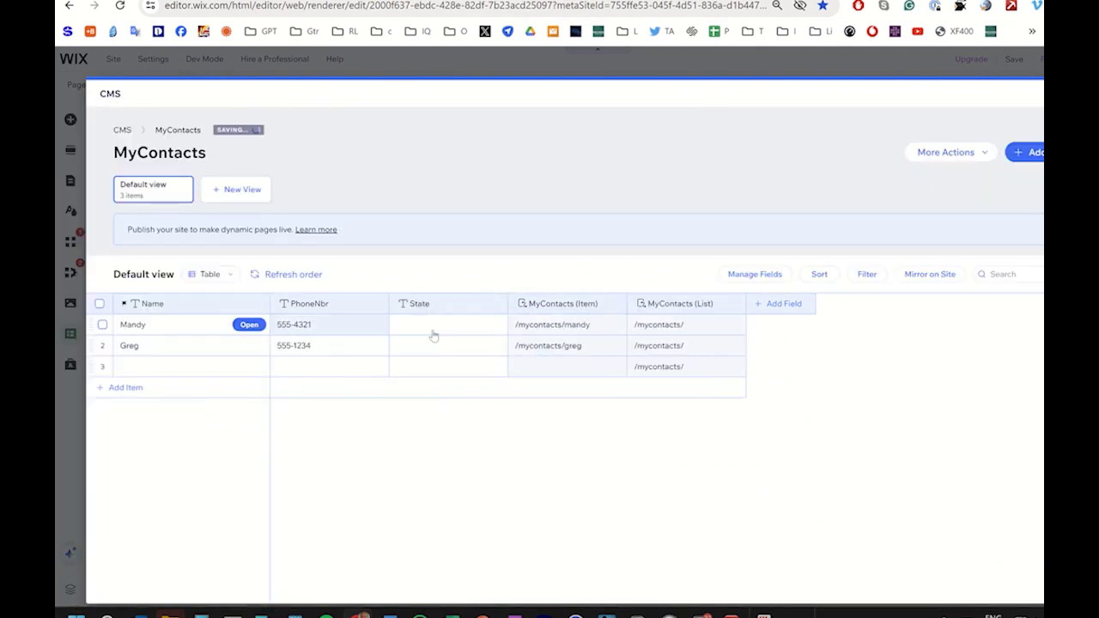
left_click(442, 322)
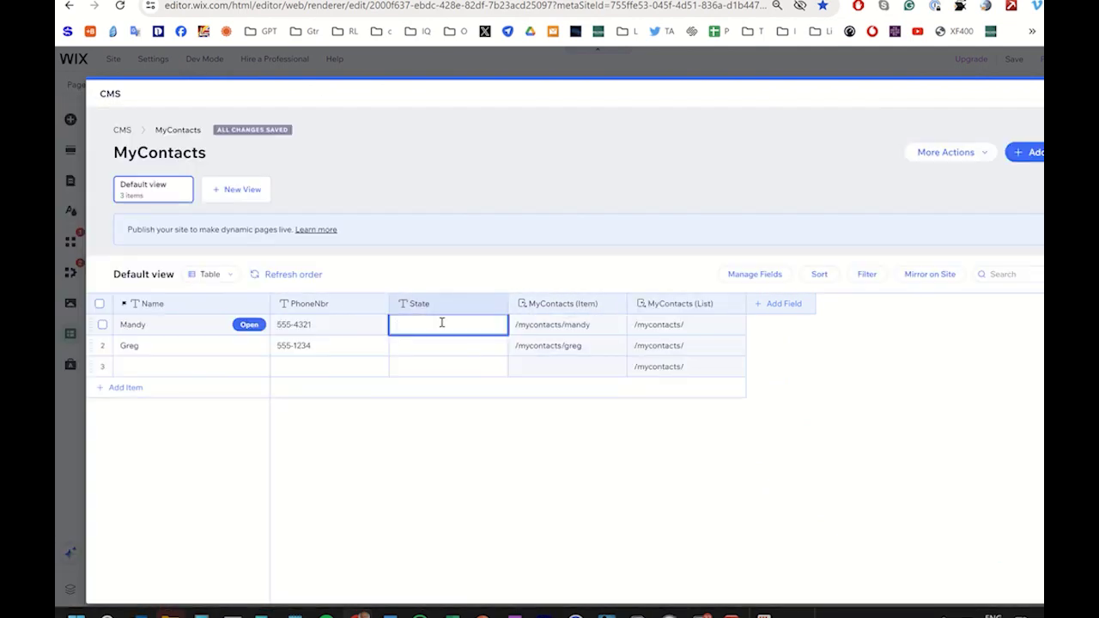
key("Return")
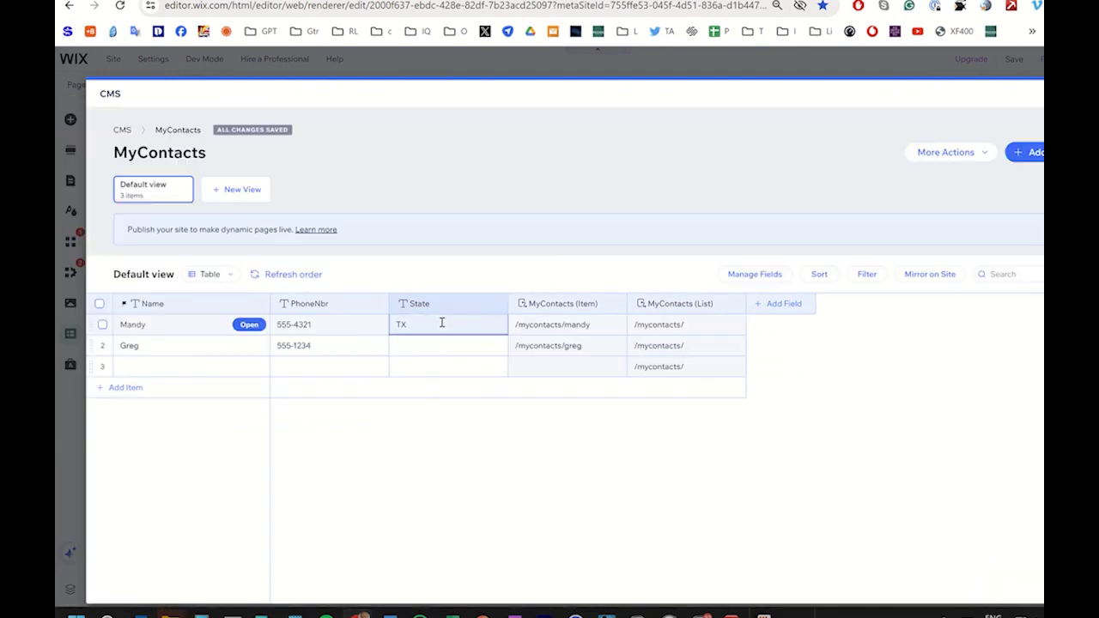
left_click(426, 345)
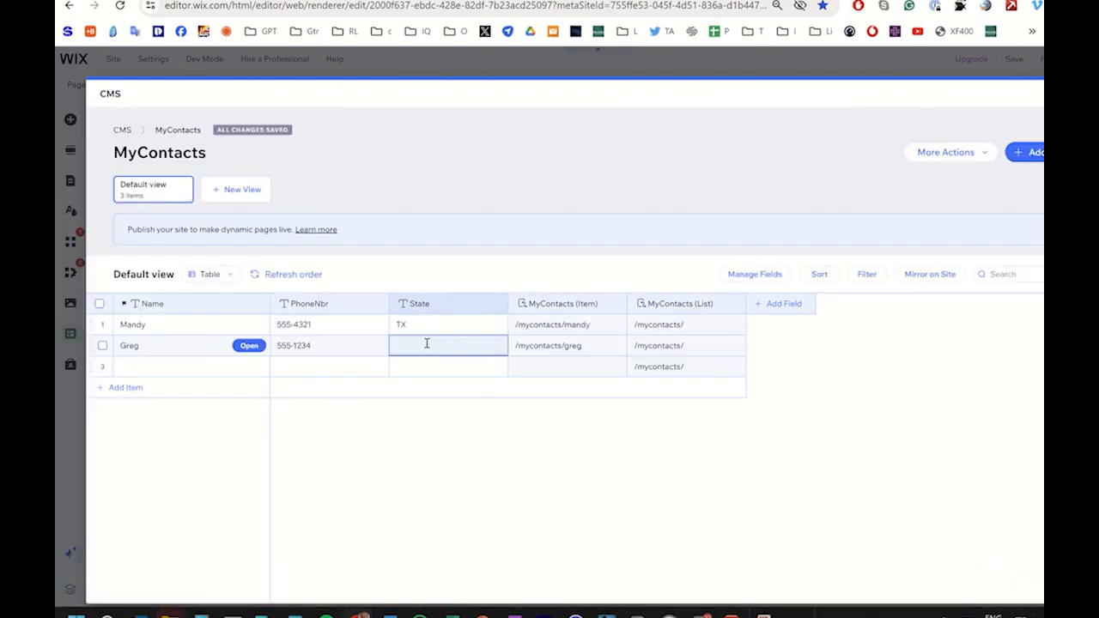
left_click(427, 343)
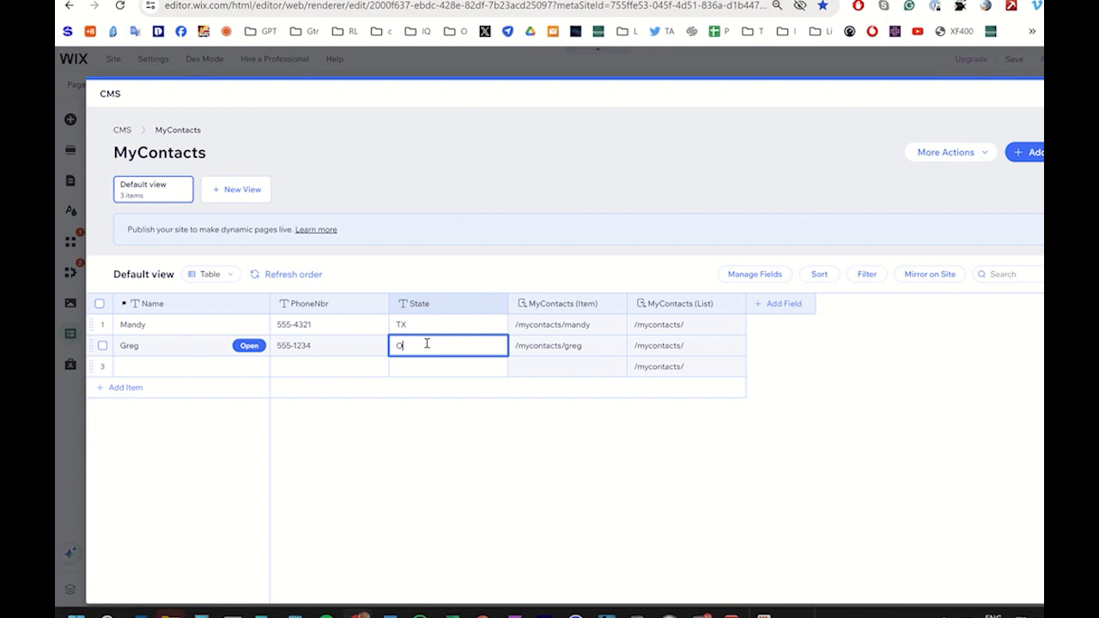
left_click(102, 367)
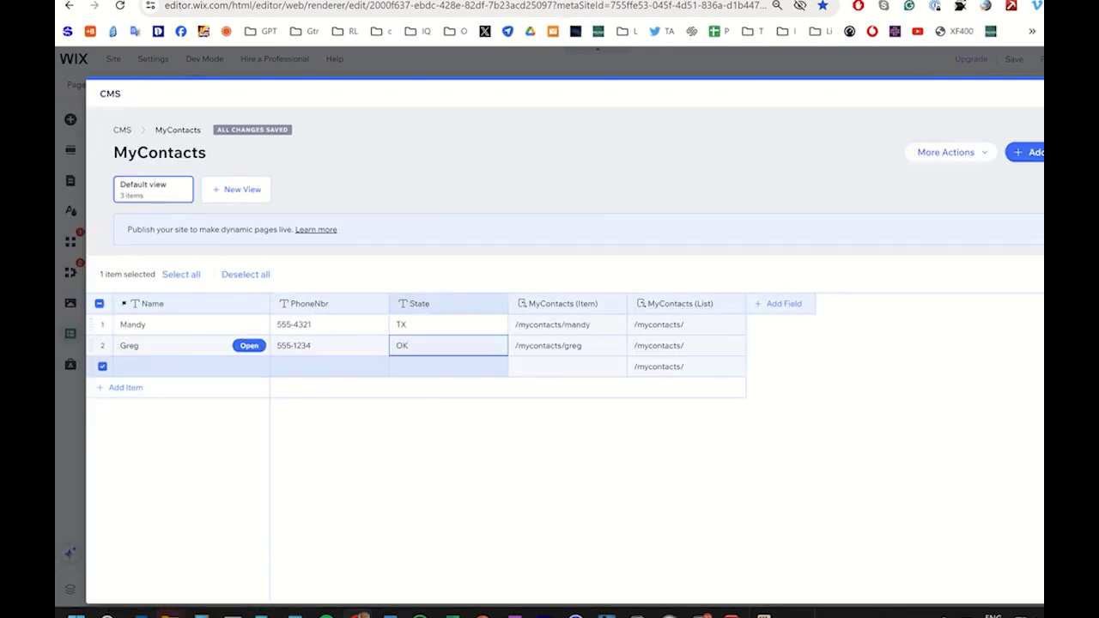
key("Delete")
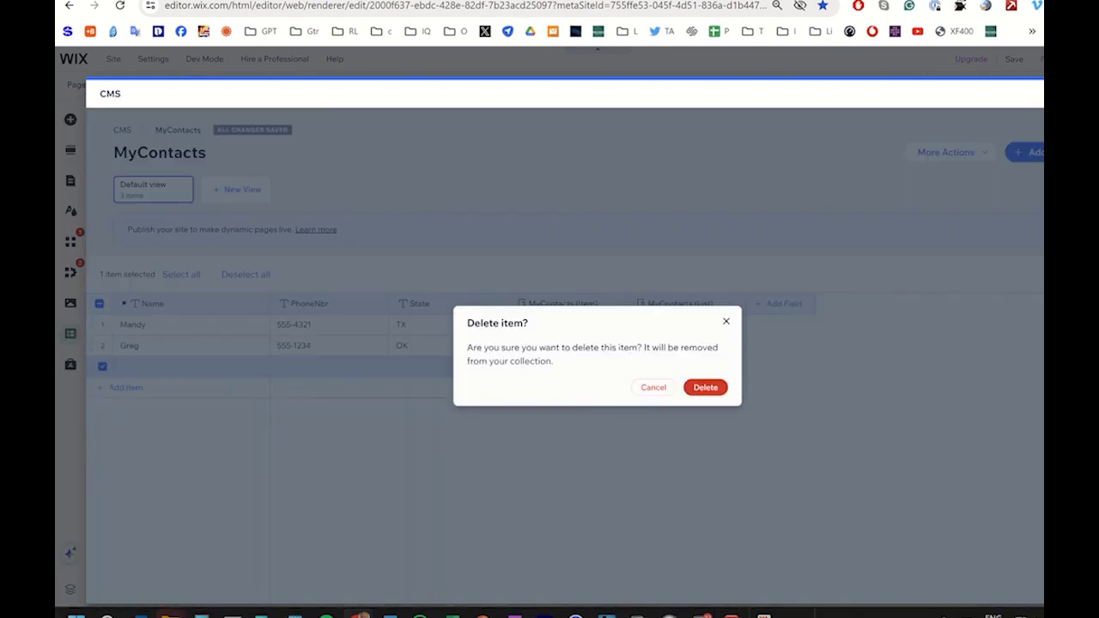
left_click(705, 387)
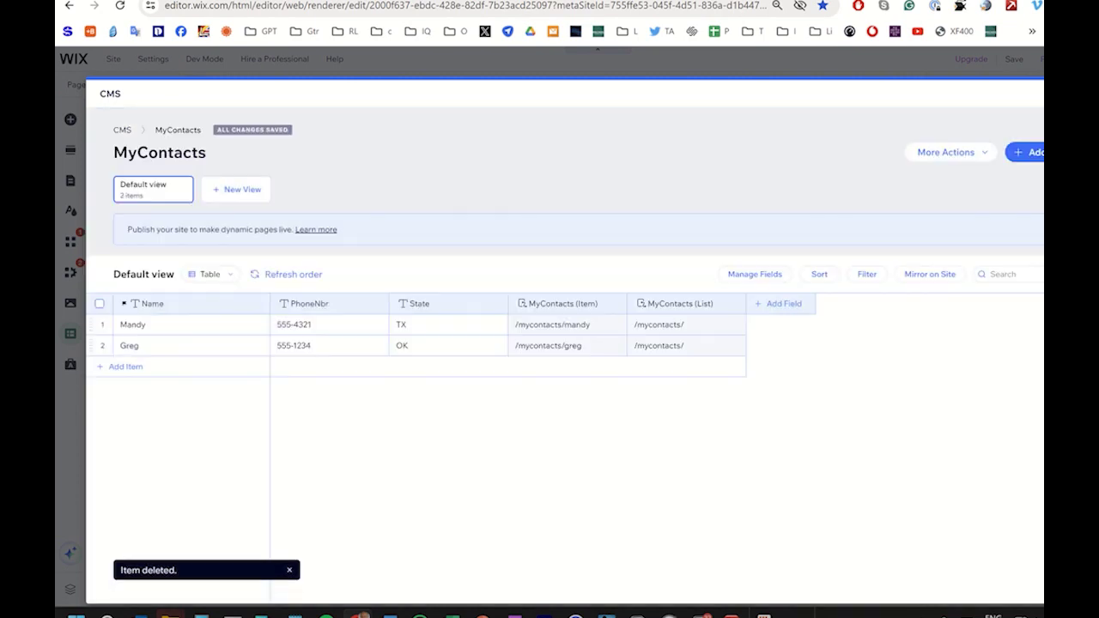
key("Escape")
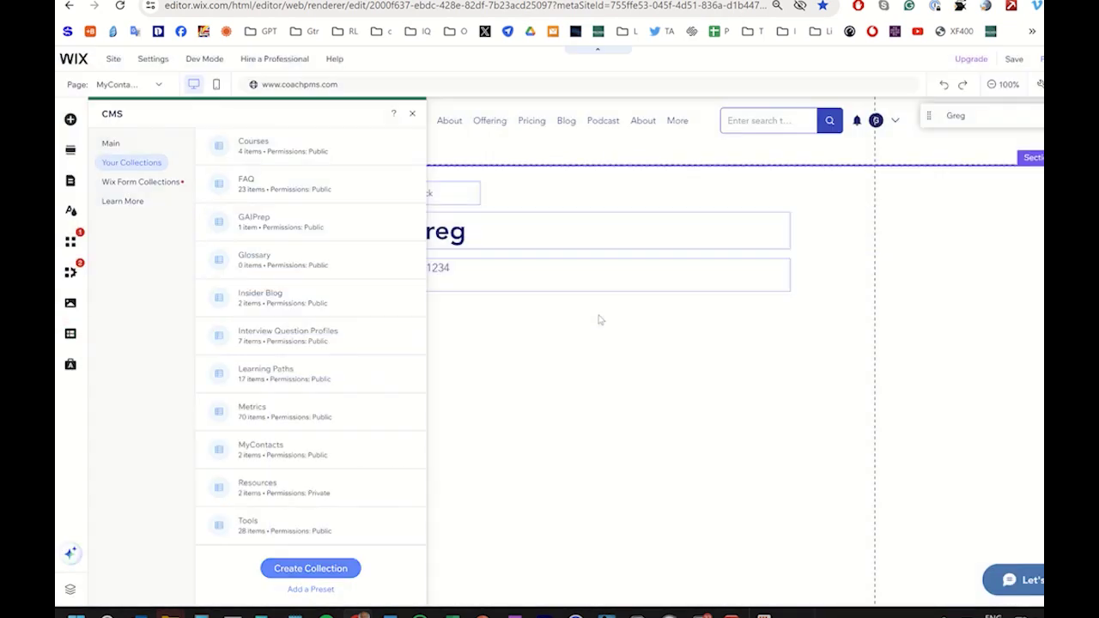
Add a paragraph text box on the item page below the phone number.
left_click(510, 396)
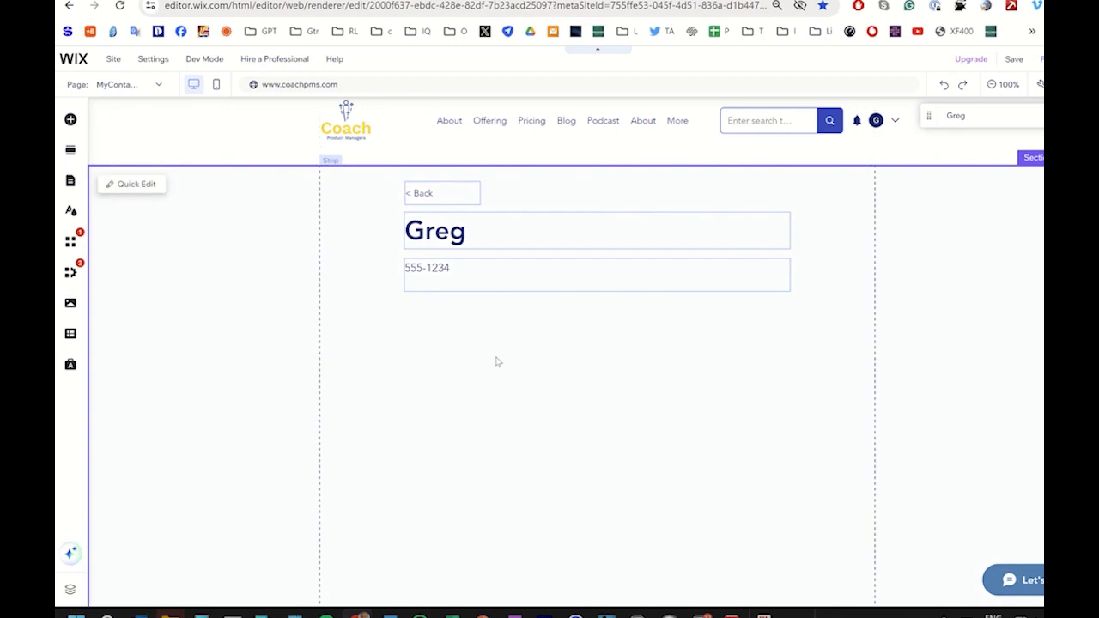
left_click(69, 121)
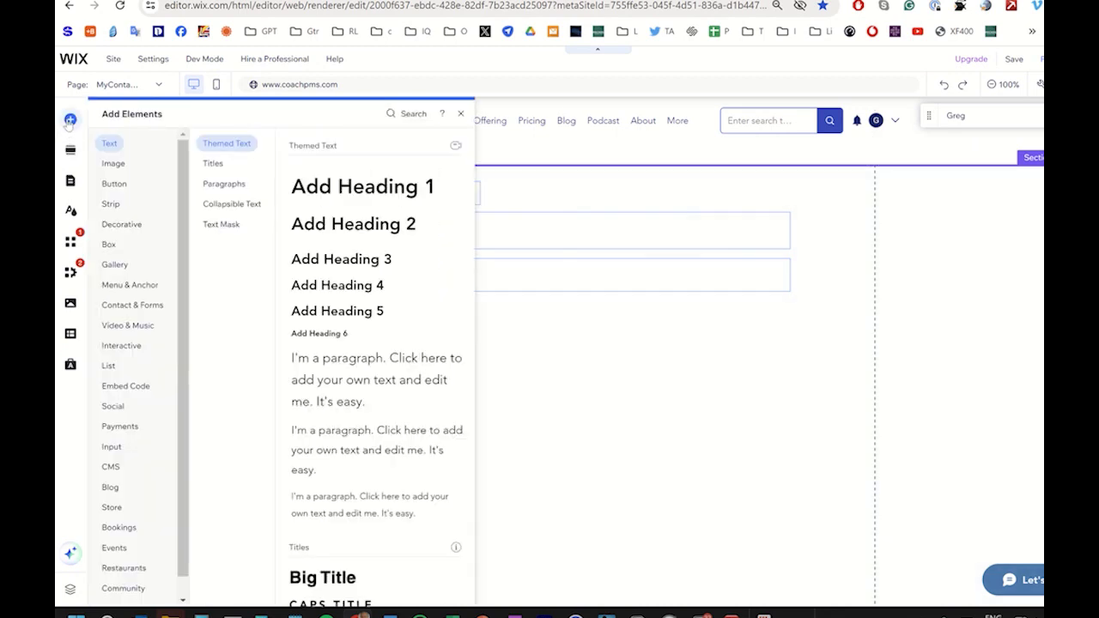
left_click(338, 440)
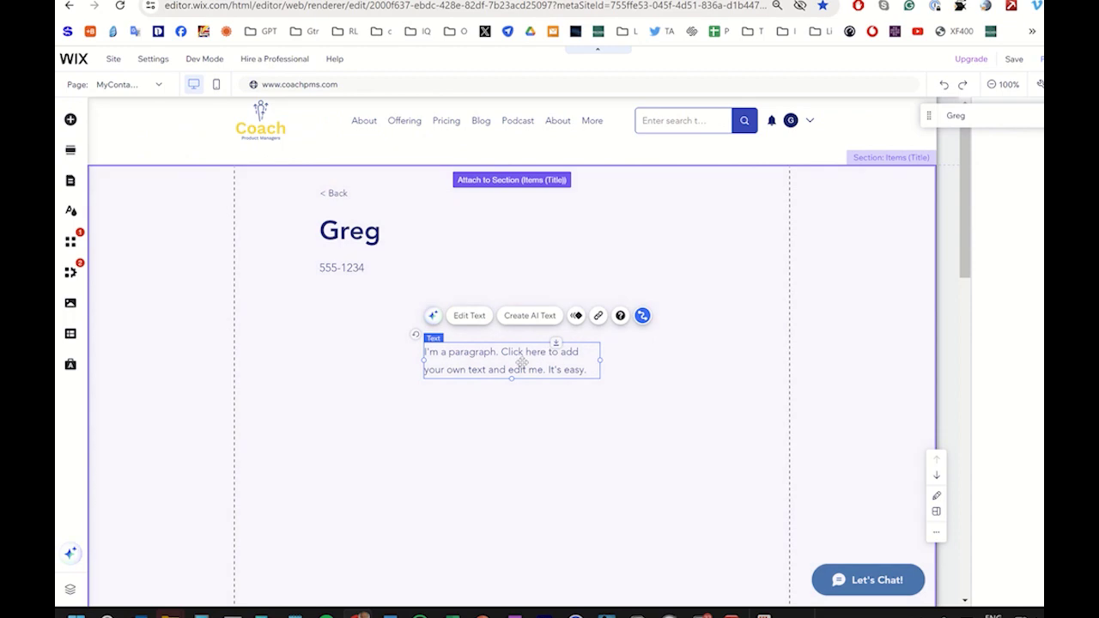
left_click_drag(521, 362, 416, 317)
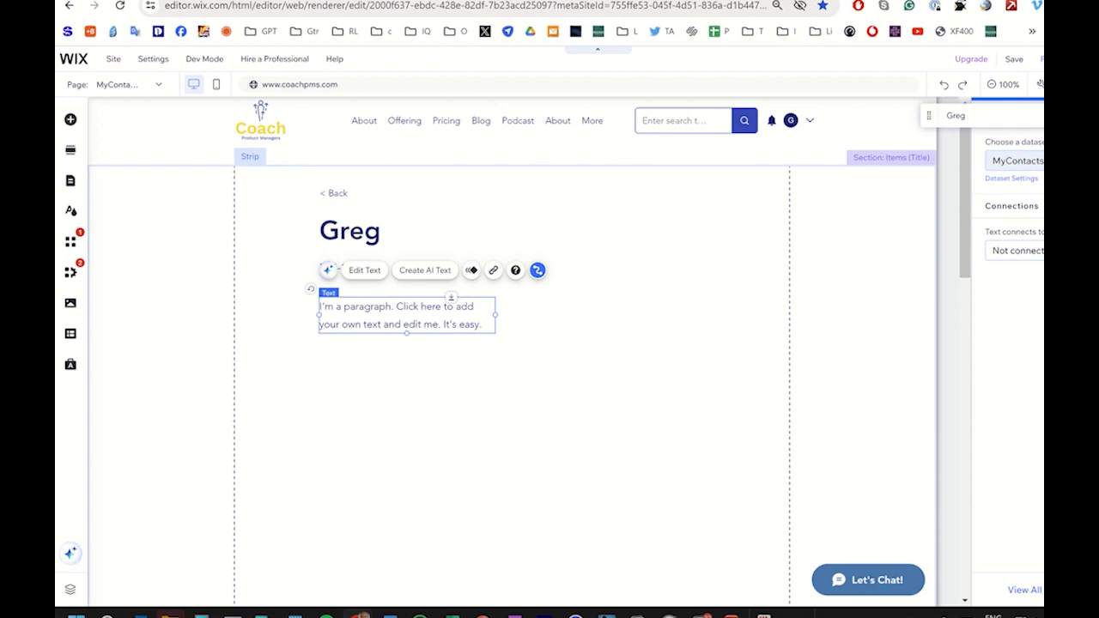
Connect the new paragraph to the State field.
left_click(1026, 255)
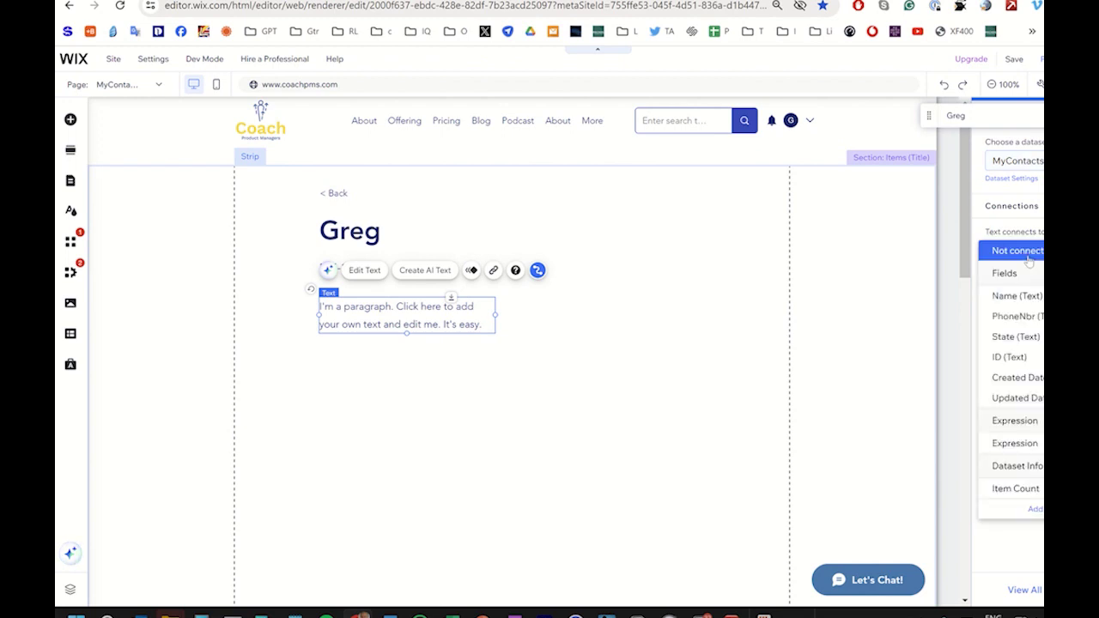
left_click(1017, 337)
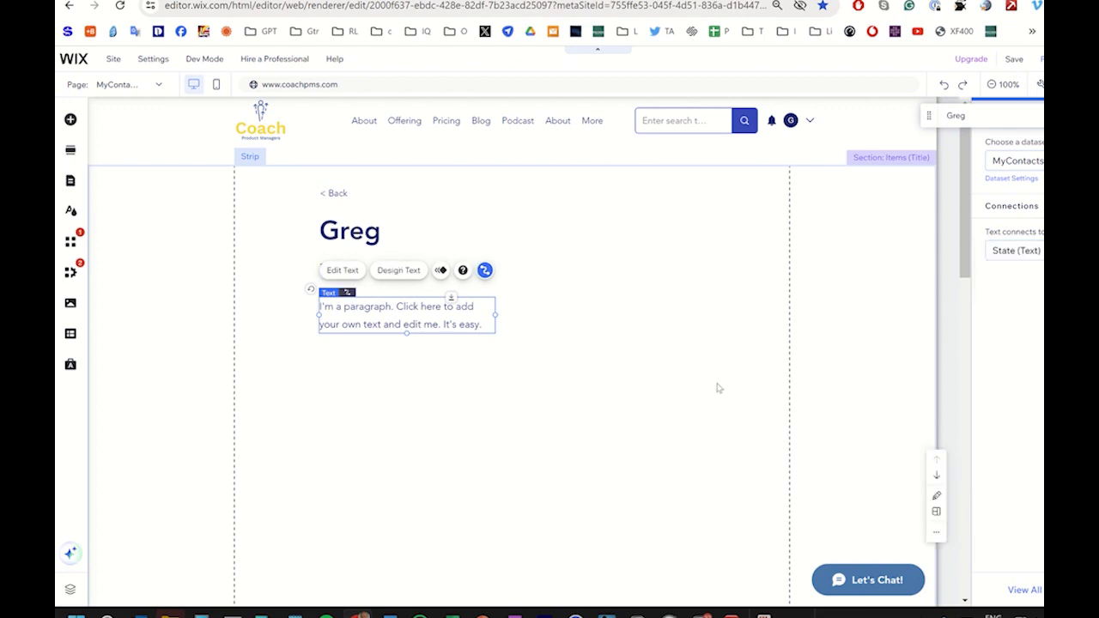
left_click(571, 376)
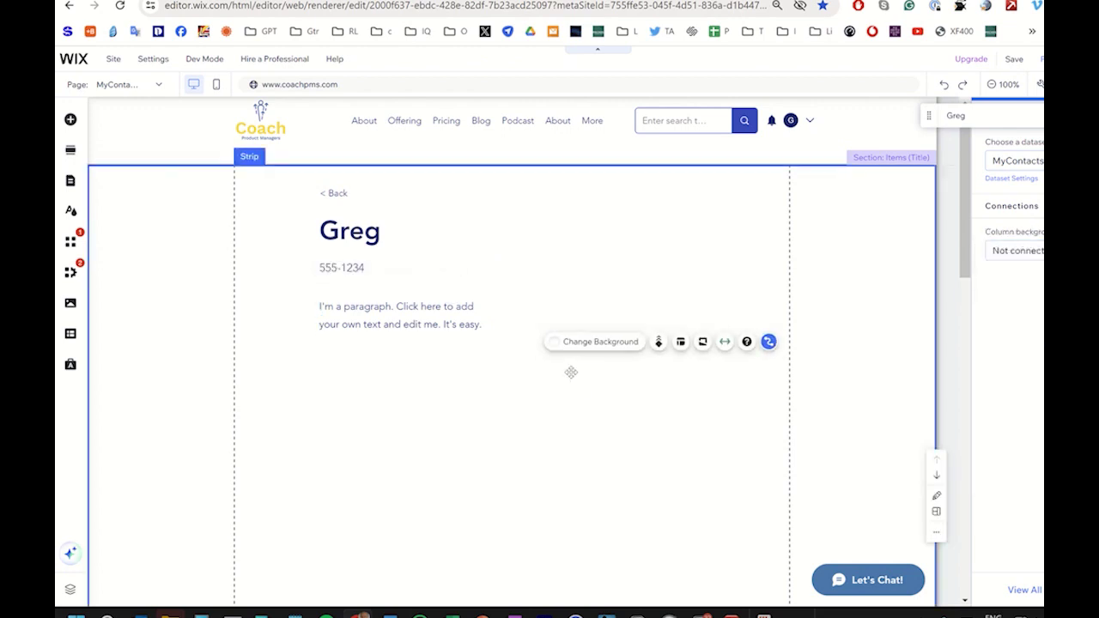
left_click(388, 314)
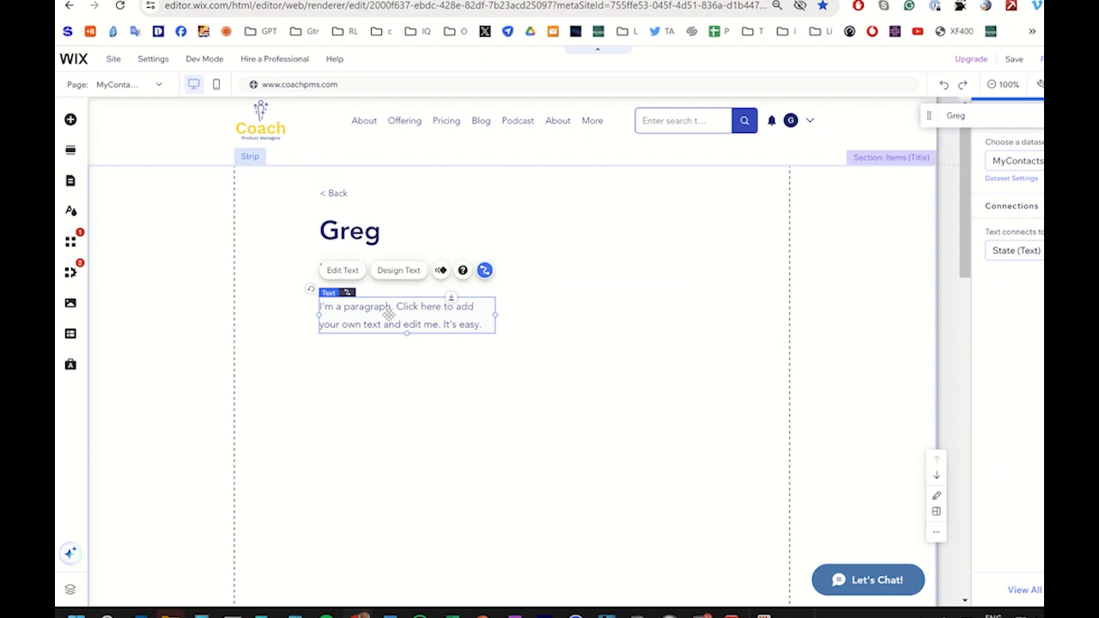
Switch to the MyContacts (List) dynamic page.
left_click(70, 182)
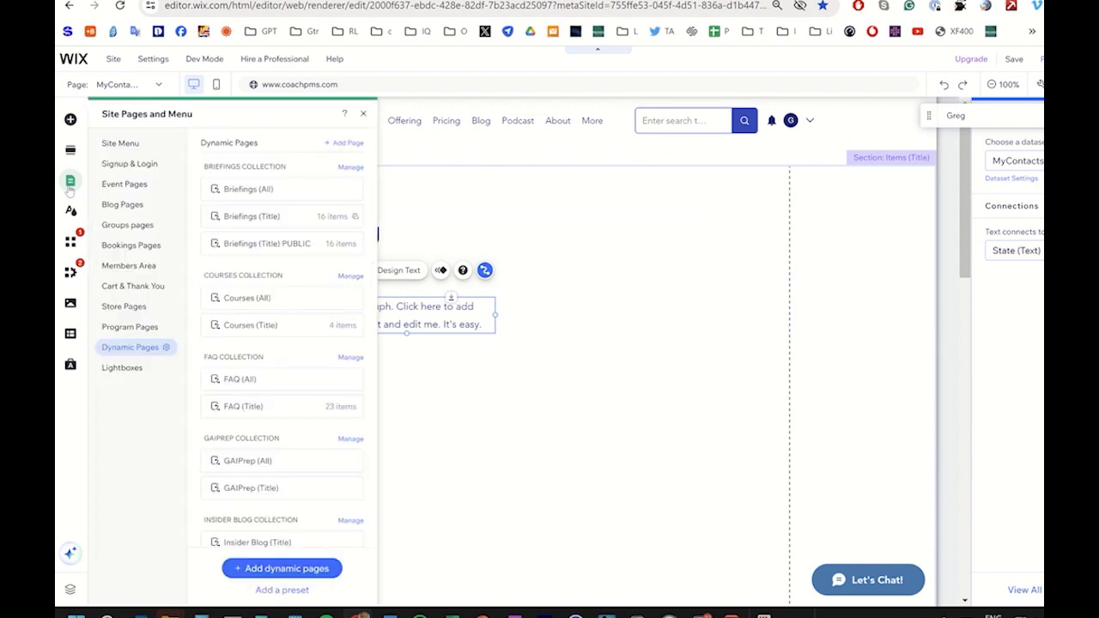
scroll(248, 393, "down", 5)
scroll(247, 394, "down", 4)
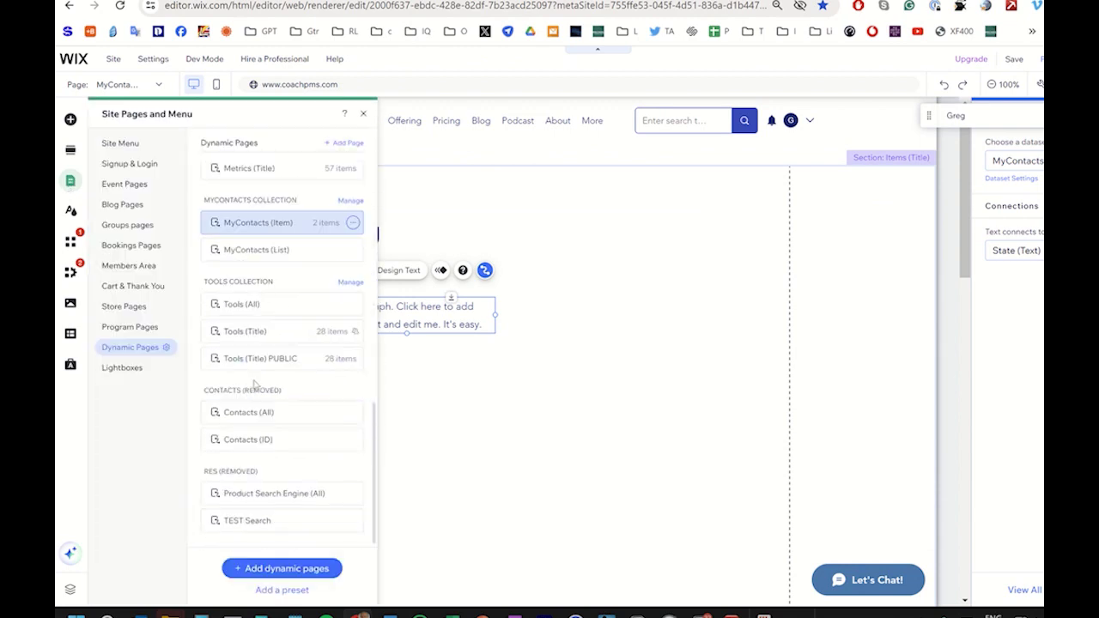
left_click(251, 257)
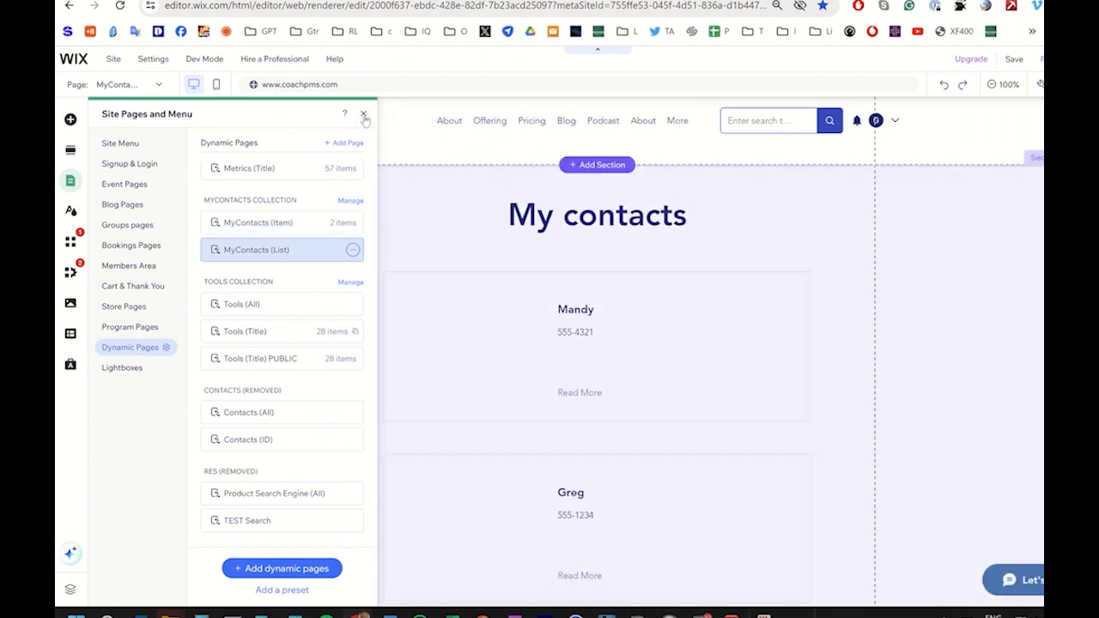
left_click(363, 114)
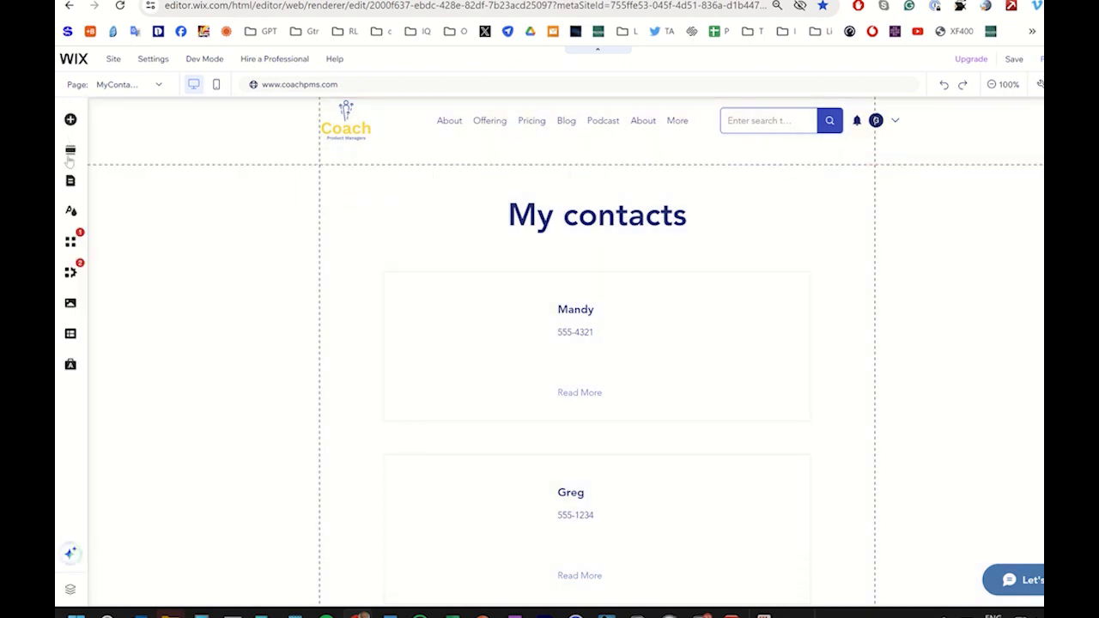
Drop a paragraph into the contact card and connect it to the State field.
left_click(71, 119)
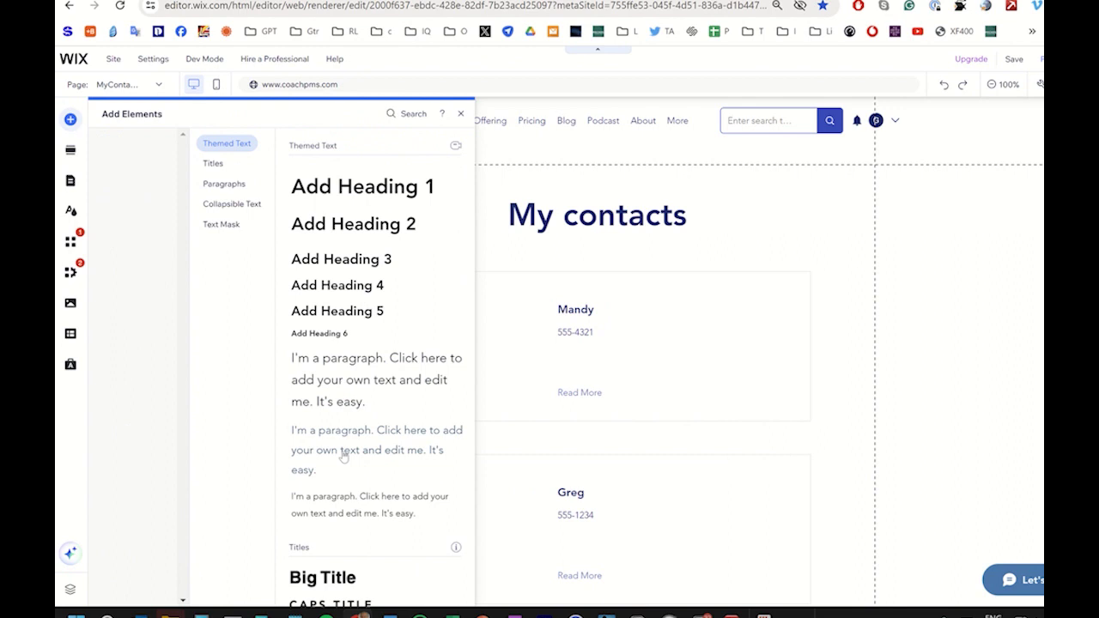
left_click_drag(343, 456, 573, 381)
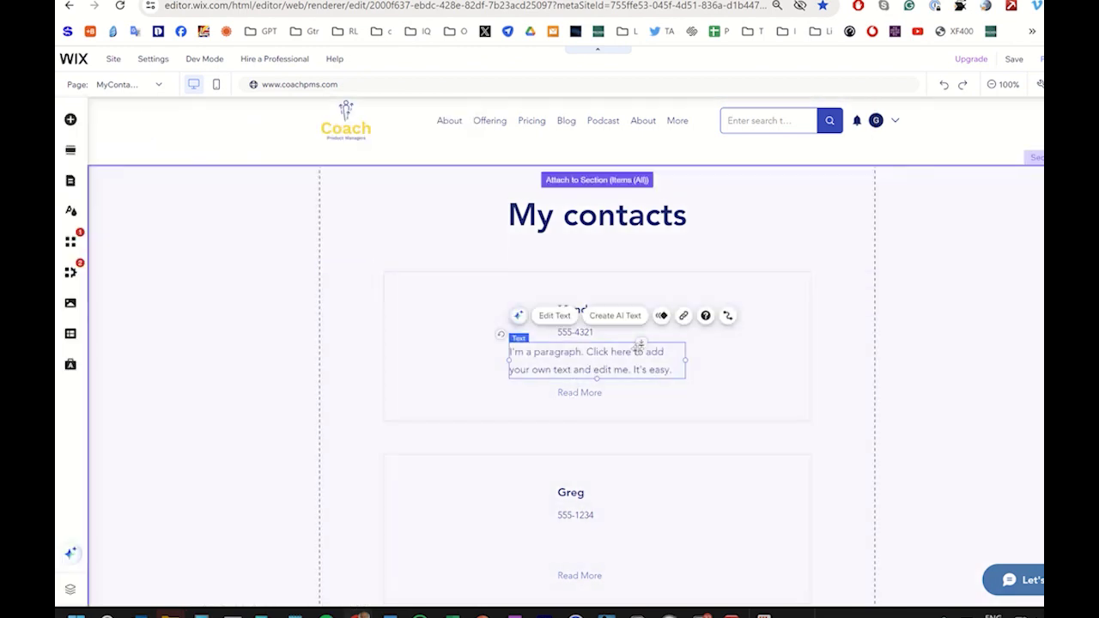
left_click(727, 315)
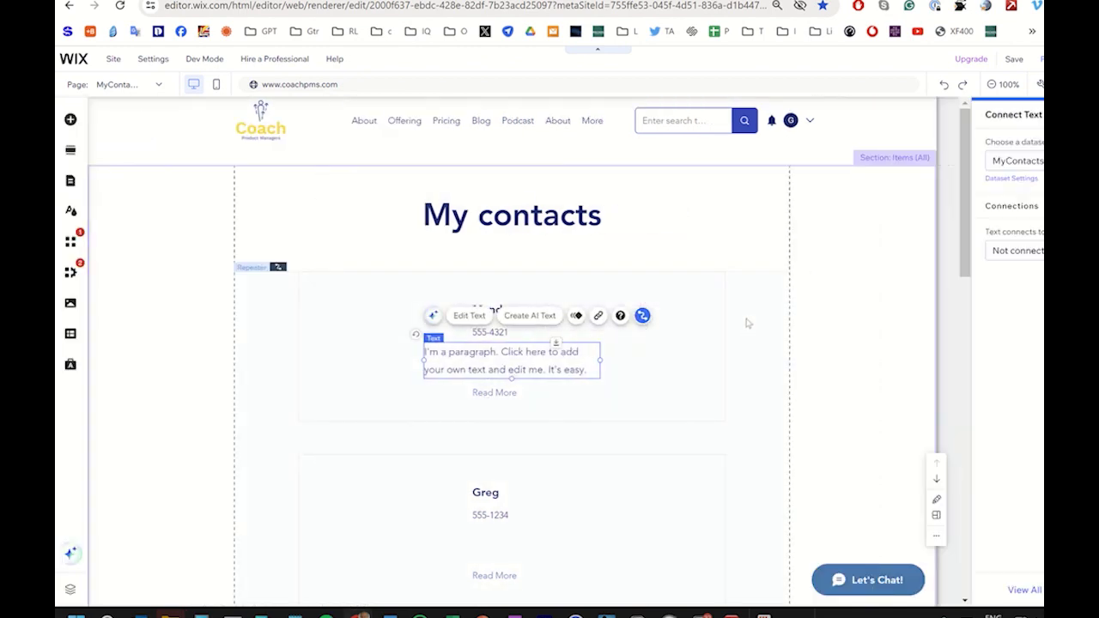
left_click(1037, 250)
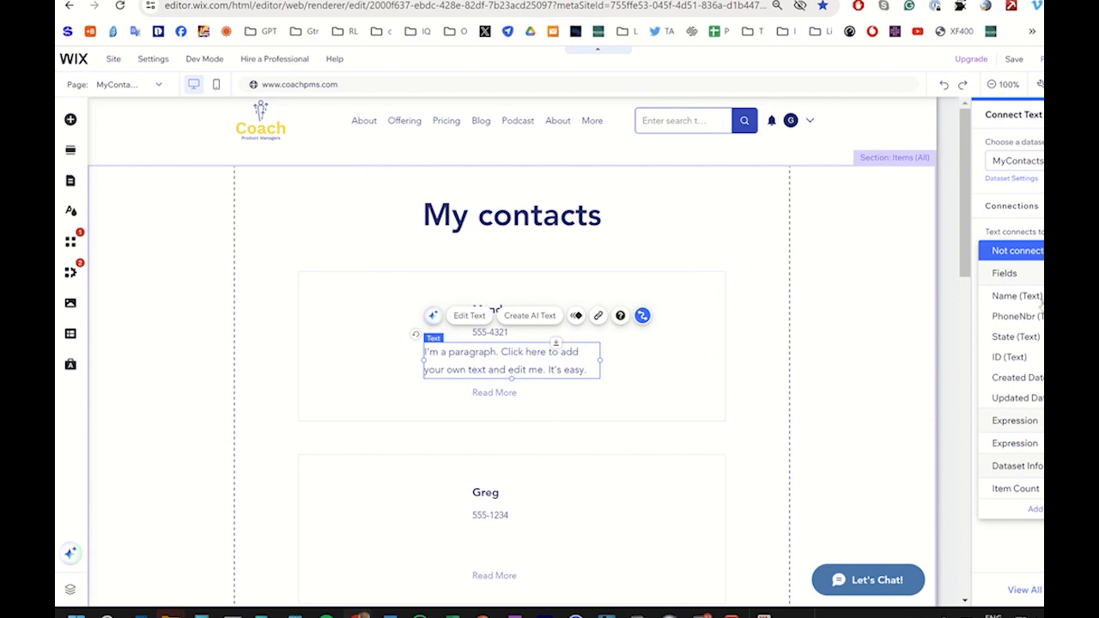
left_click(1041, 341)
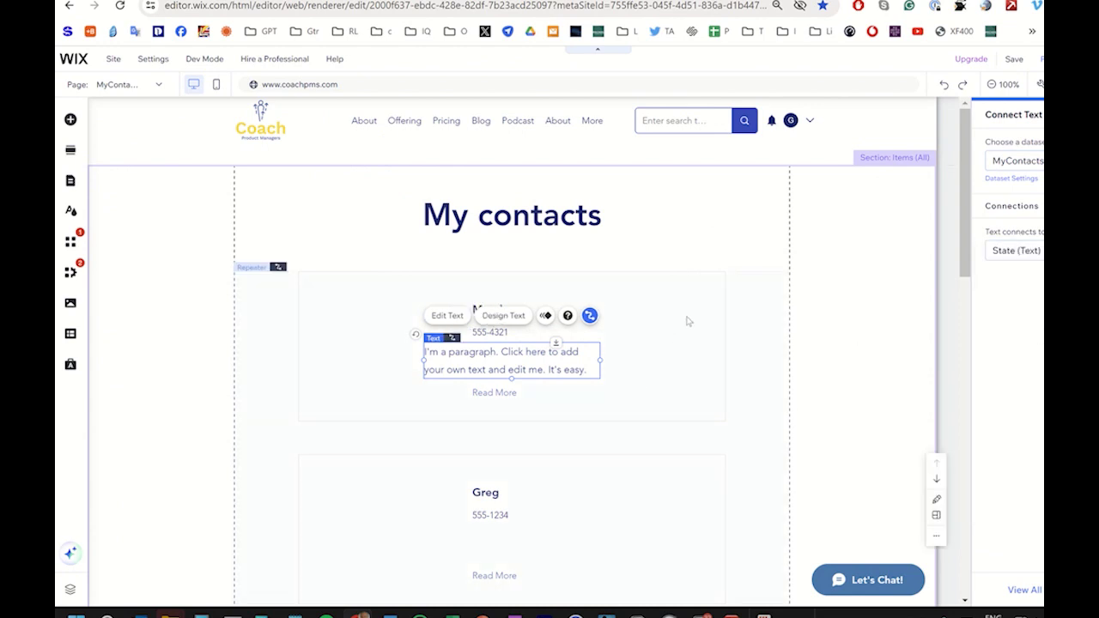
left_click(838, 282)
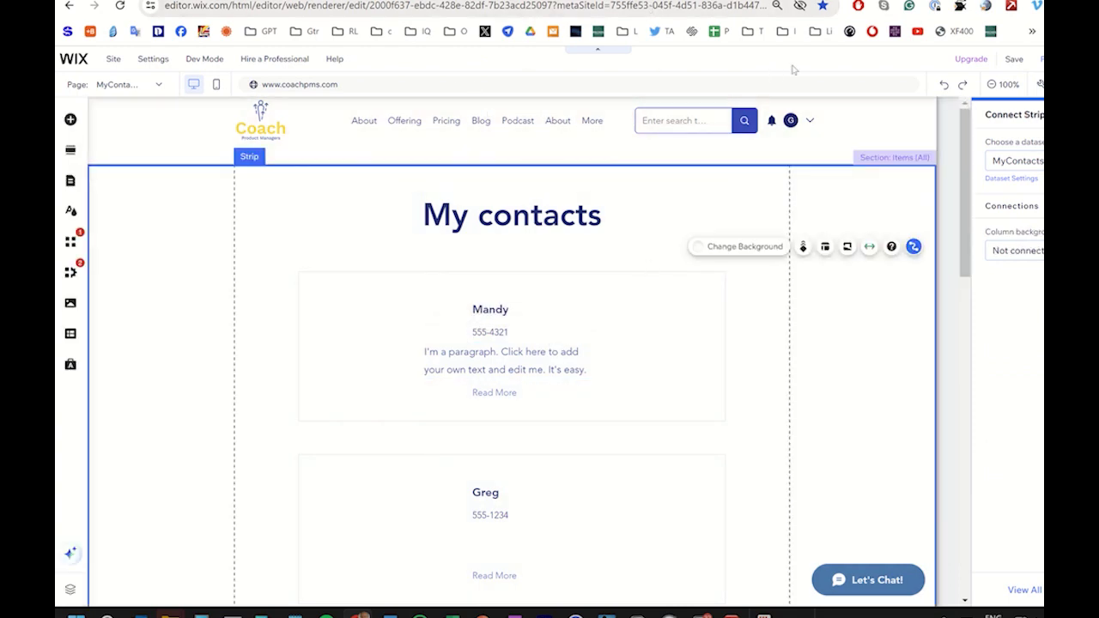
Preview the site, check TX on the list and second contact's detail page, then return to editing.
left_click(1040, 84)
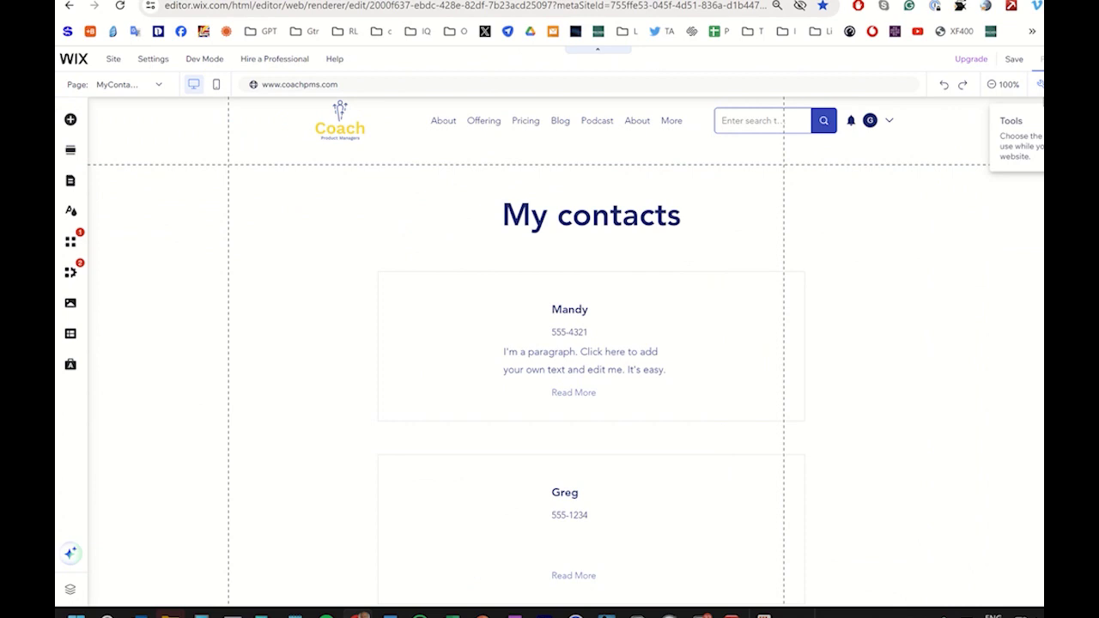
left_click(1040, 58)
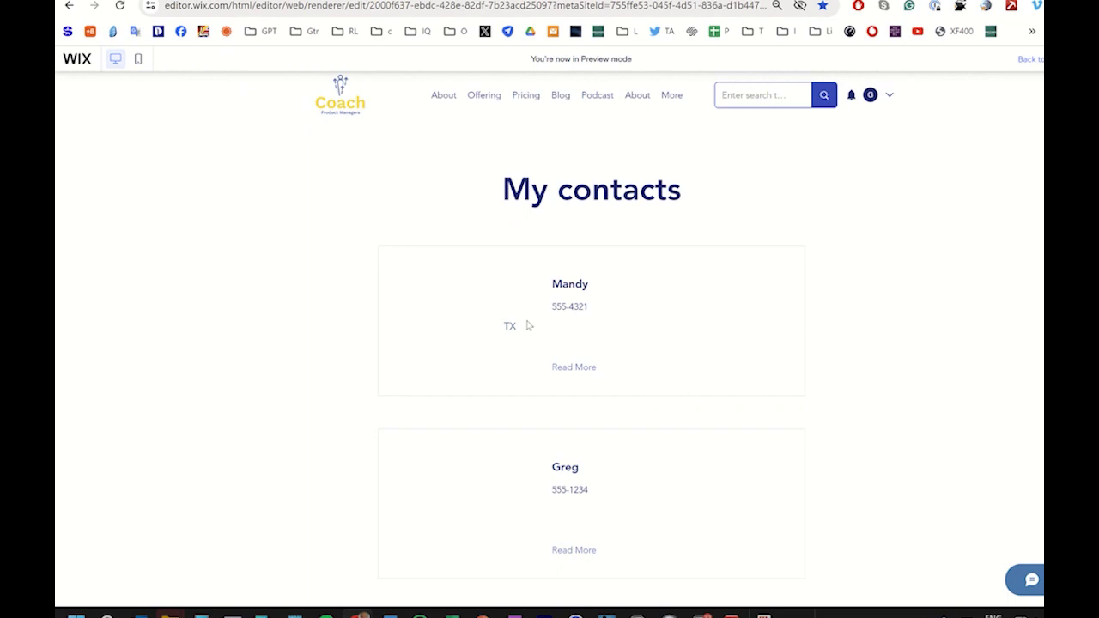
scroll(664, 263, "down", 3)
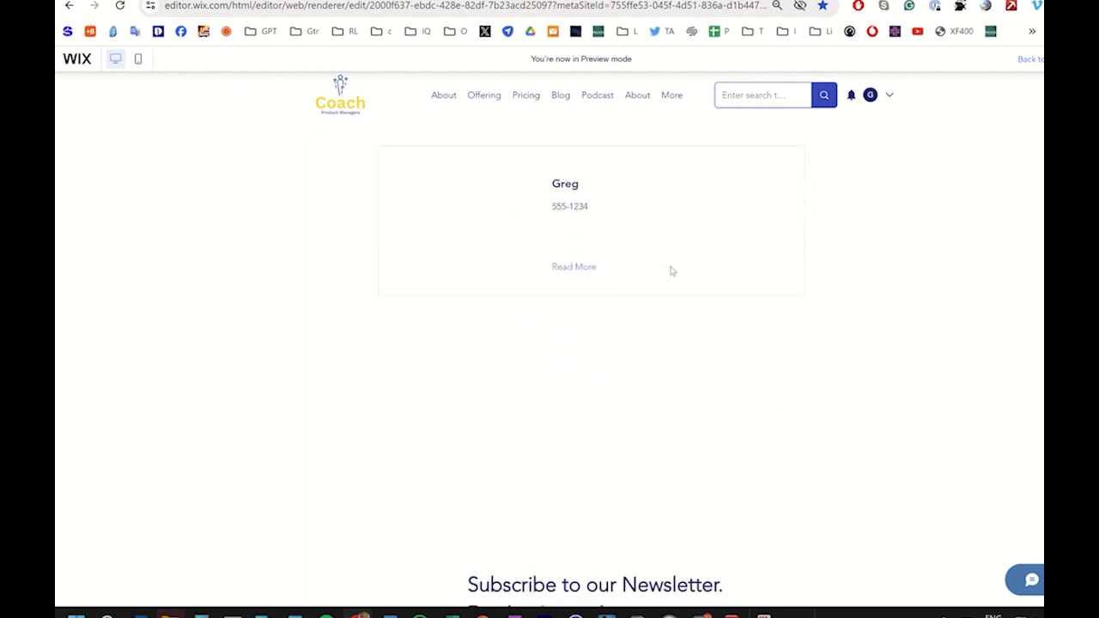
scroll(669, 270, "up", 3)
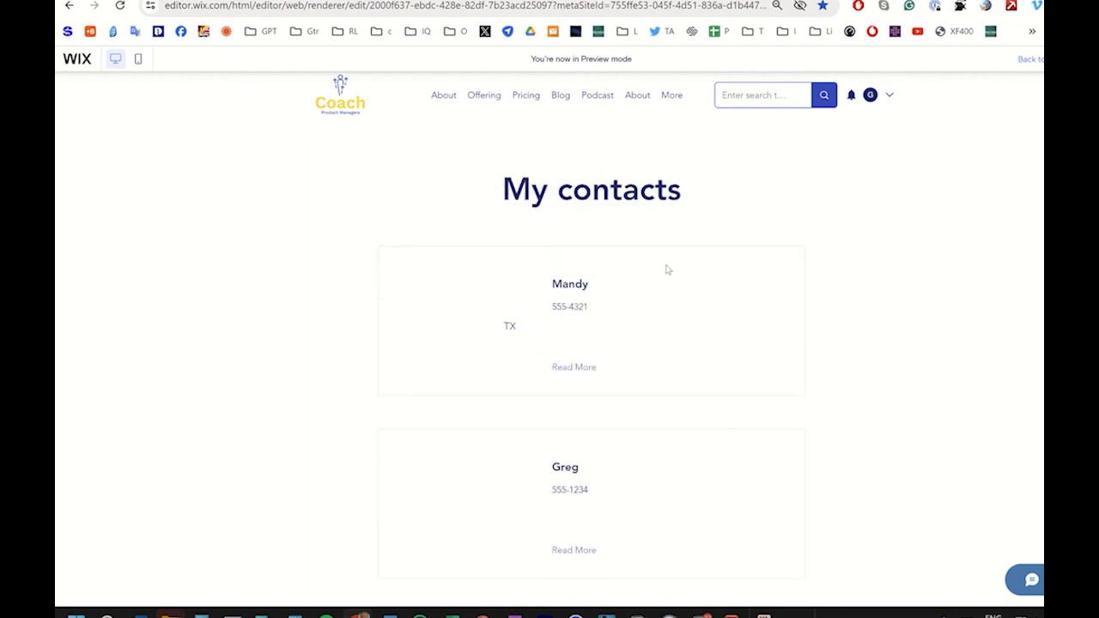
left_click(575, 367)
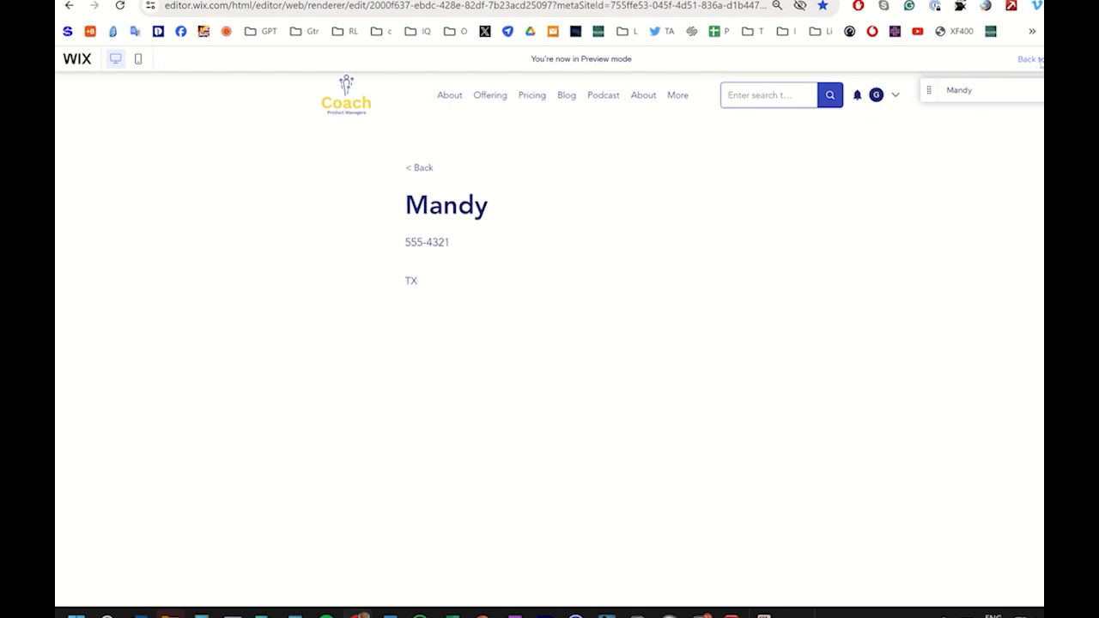
left_click(1030, 60)
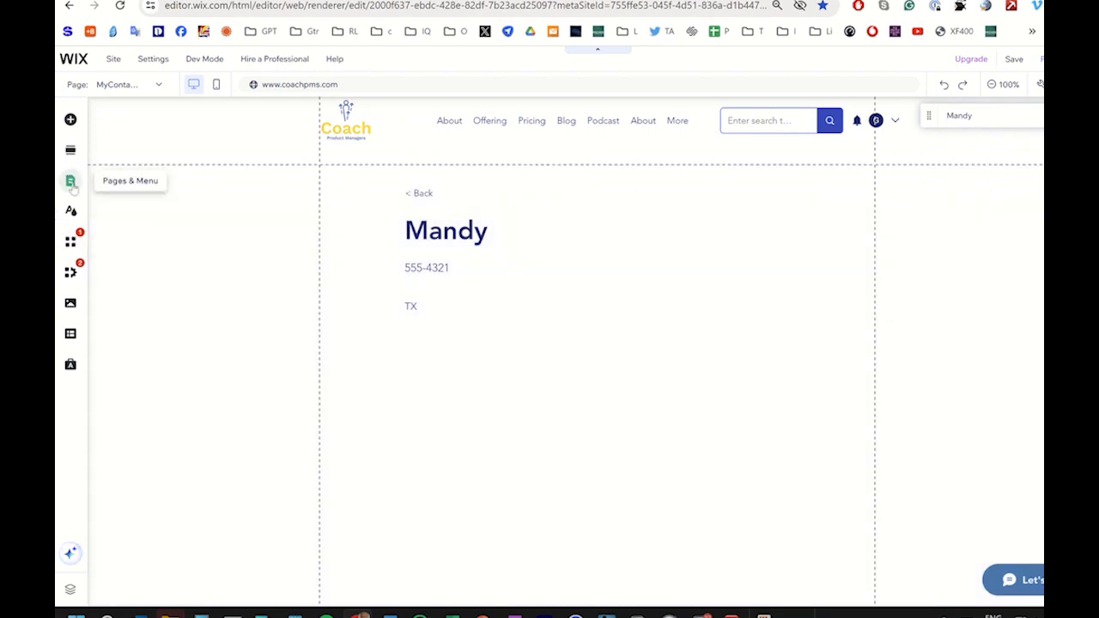
Show the MyContacts (Item) dynamic page's SEO Basics, with its mycontacts/ plus Name URL slug.
left_click(70, 182)
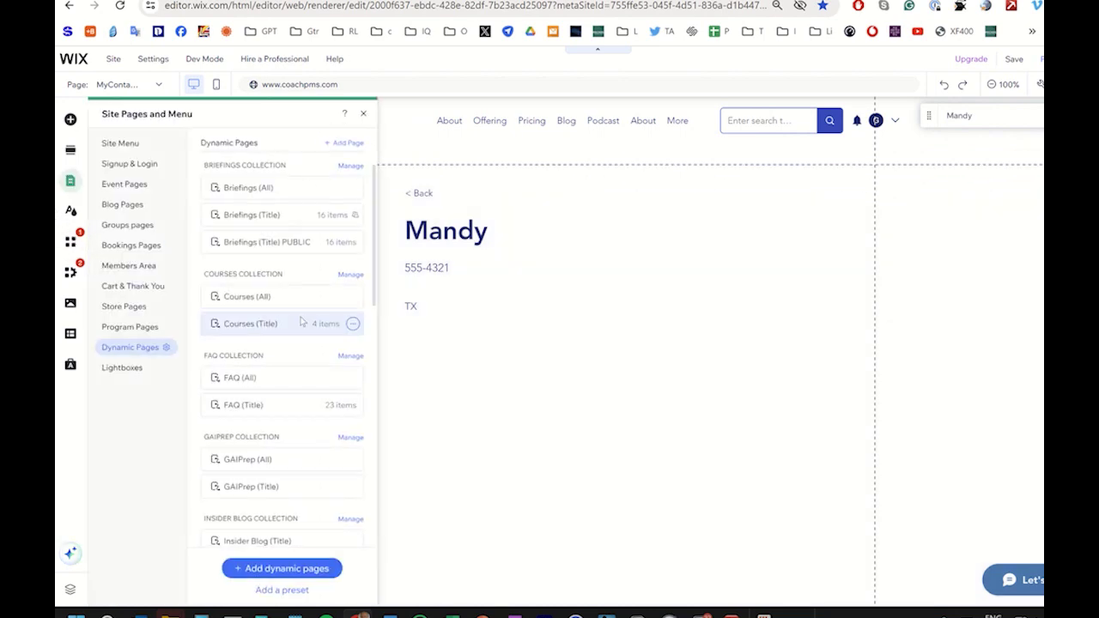
scroll(278, 360, "down", 10)
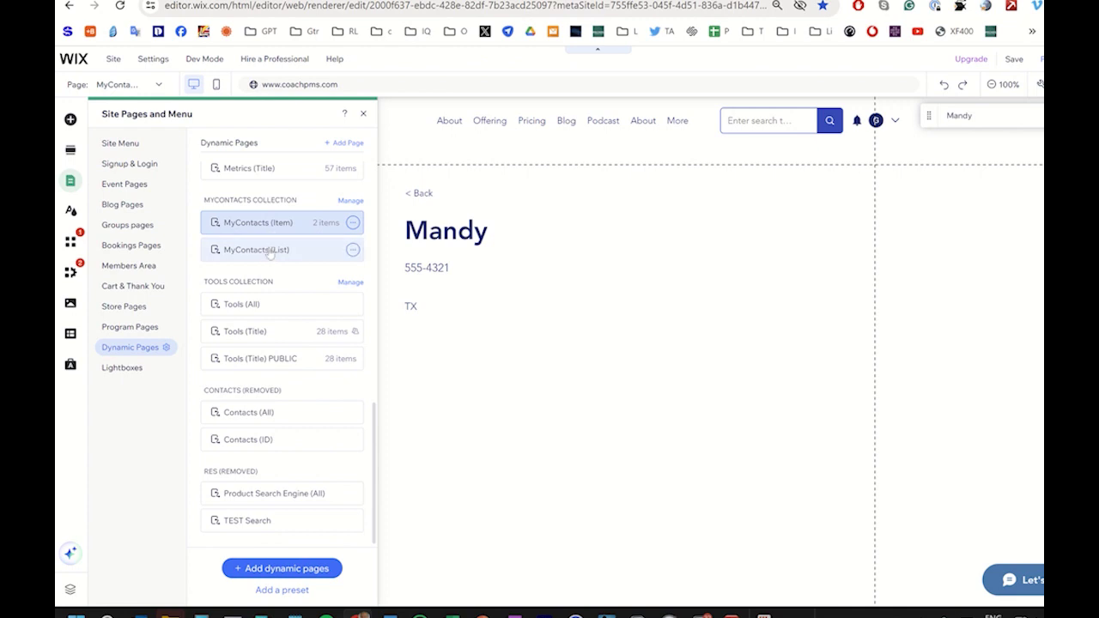
left_click(353, 222)
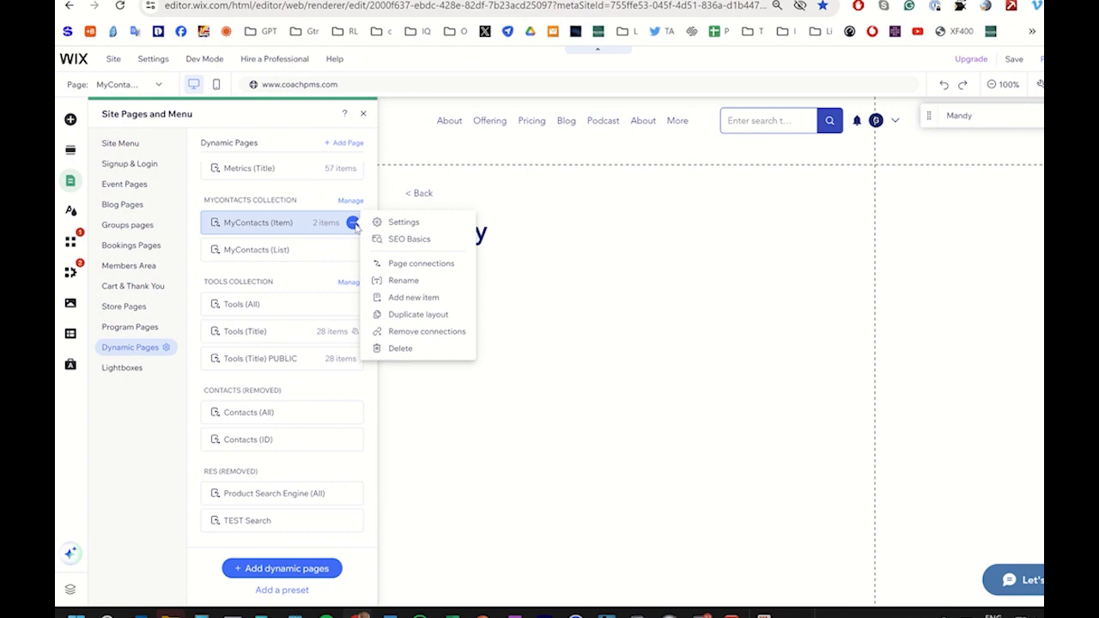
left_click(404, 222)
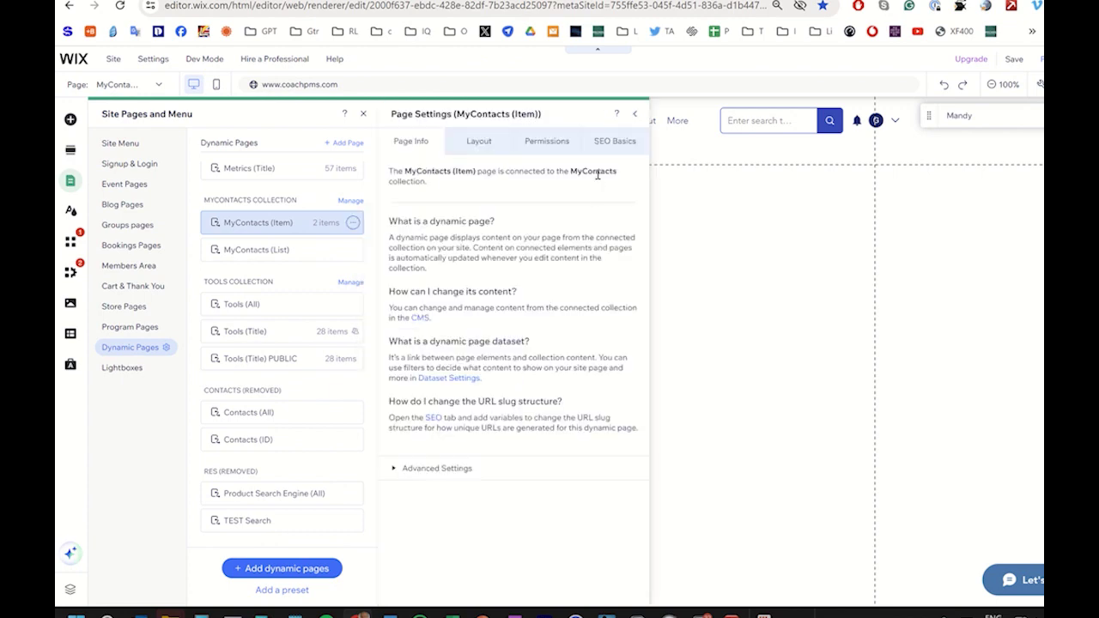
left_click(611, 144)
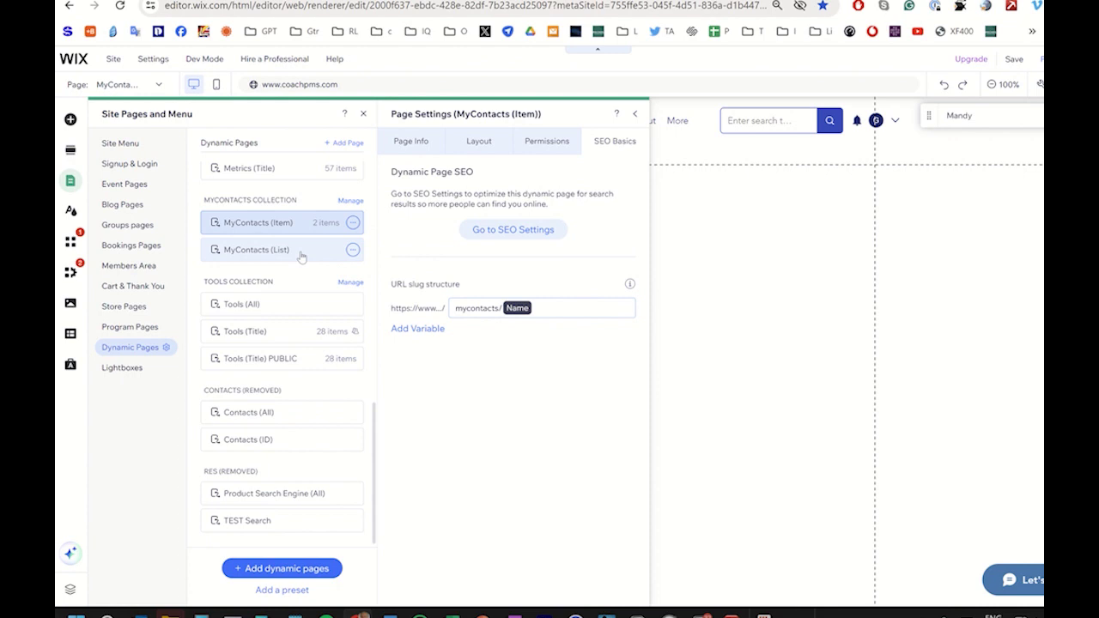
Inspect the MyContacts (List) page's mycontacts/ URL slug in SEO Basics, then return to MyContacts (Item).
left_click(352, 250)
left_click(393, 267)
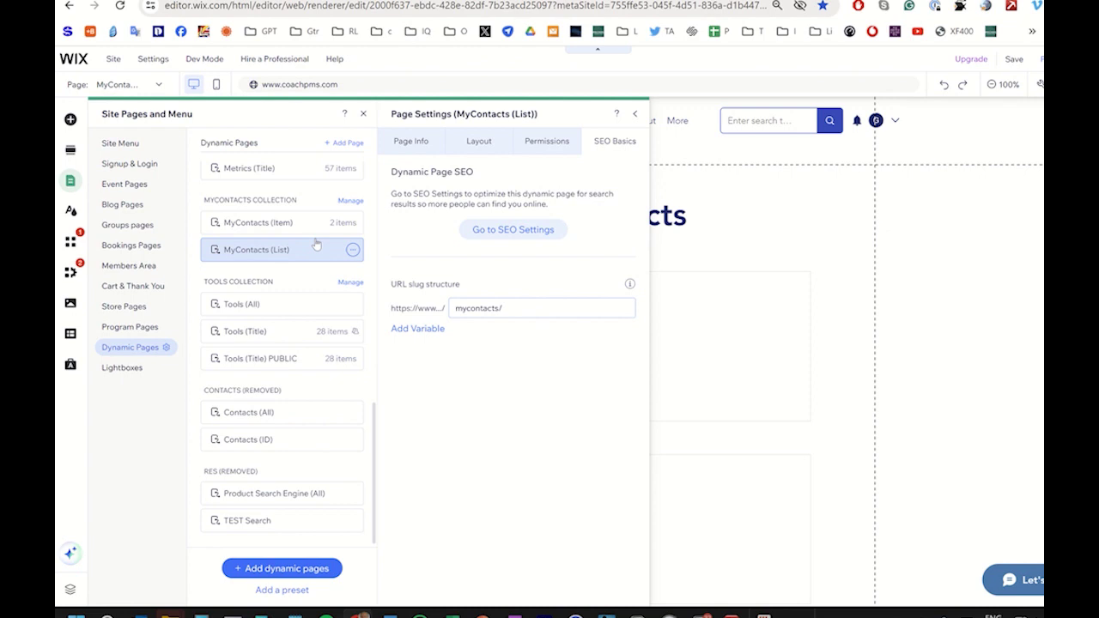
double_click(501, 308)
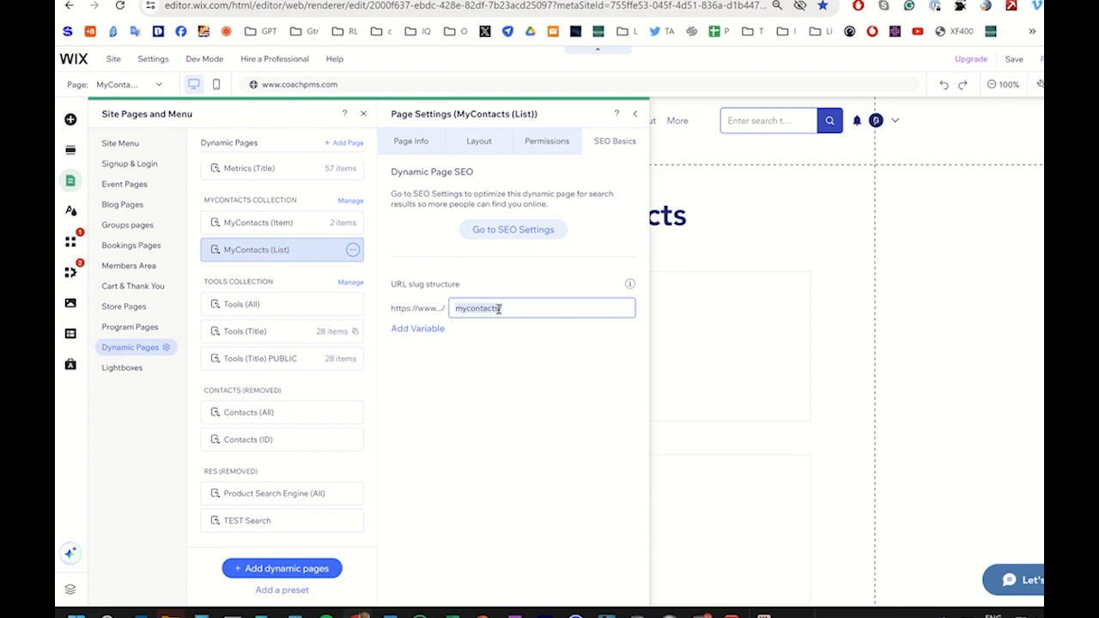
left_click(500, 308)
left_click(343, 222)
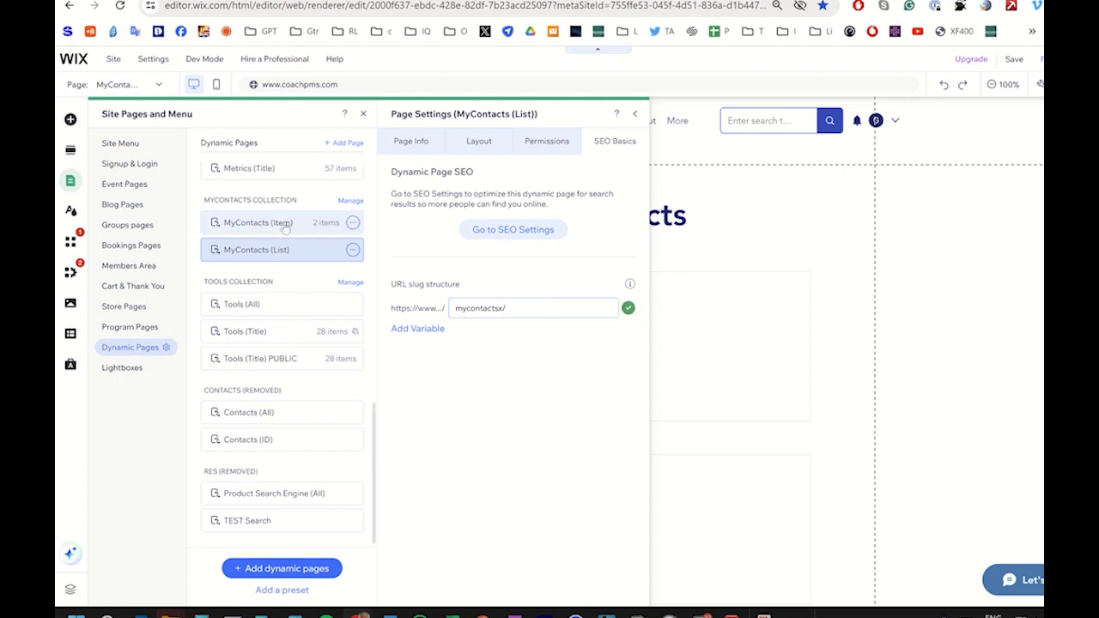
Edit the MyContacts (Item) page's URL slug in SEO Basics so its prefix matches the list page's.
left_click(353, 224)
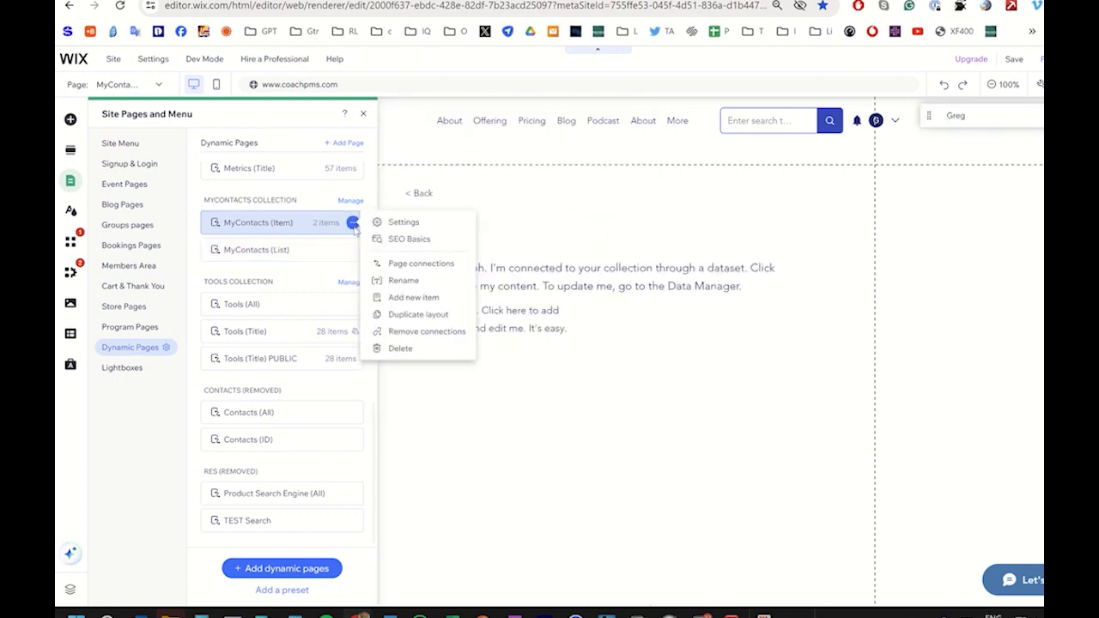
left_click(412, 239)
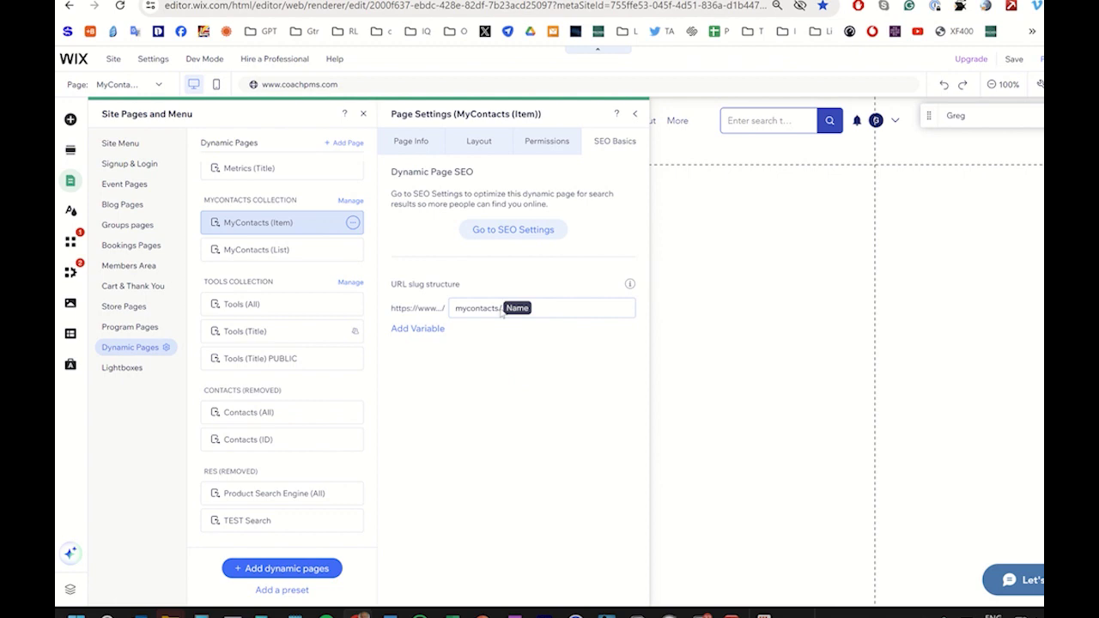
left_click(501, 311)
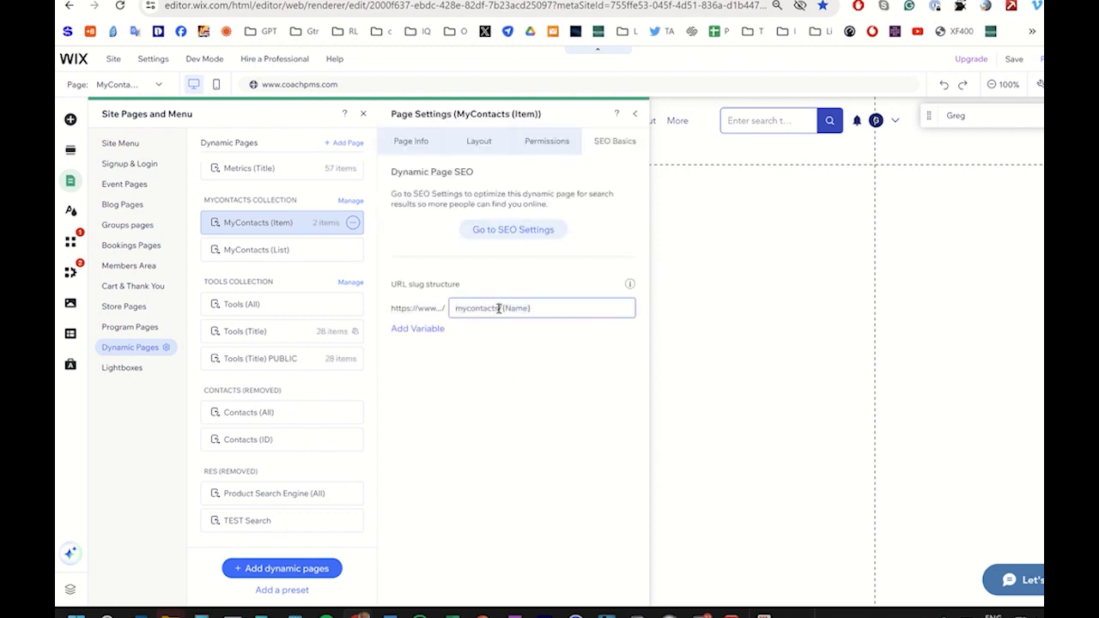
type("v")
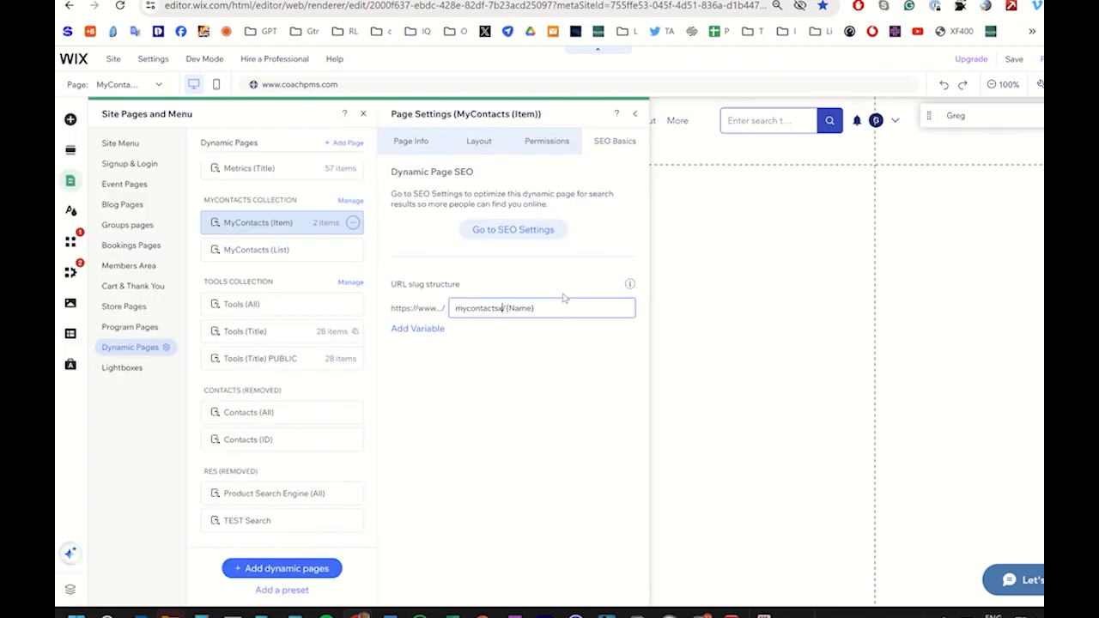